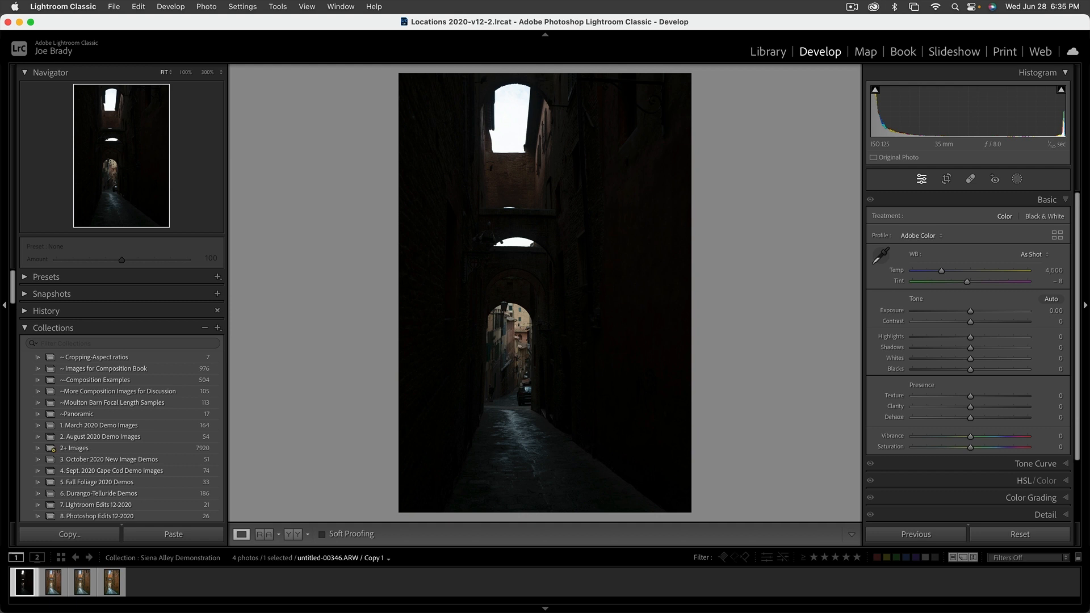
pyautogui.press('i')
pyautogui.press('i')
pyautogui.press('i')
pyautogui.press('i')
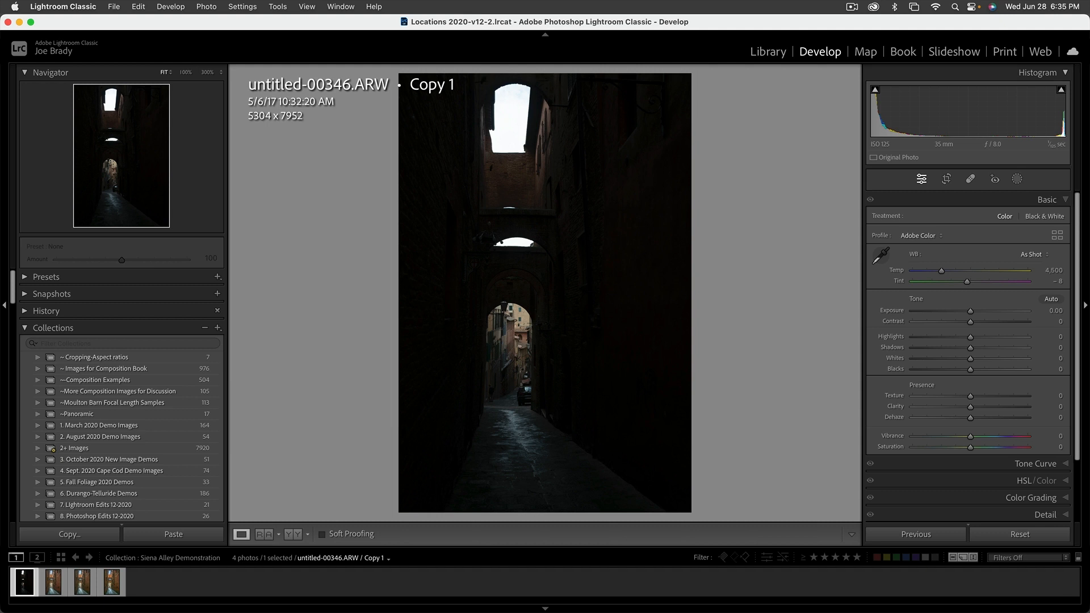
pyautogui.press('i')
pyautogui.press('i')
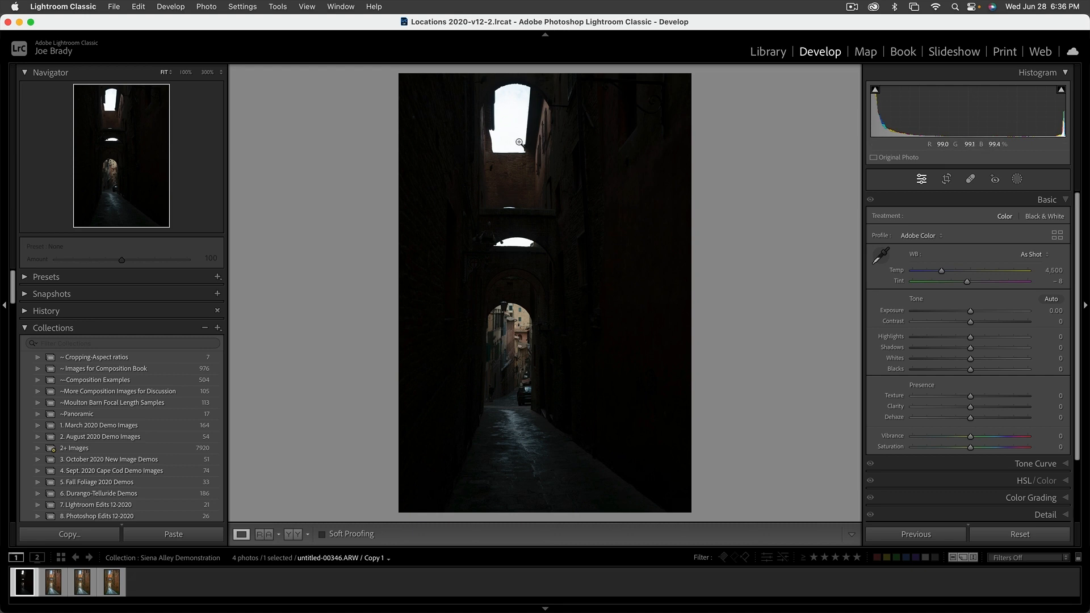
# Zoom in to inspect the bright sky at 100% and return to the full-photo view.
pyautogui.click(521, 92)
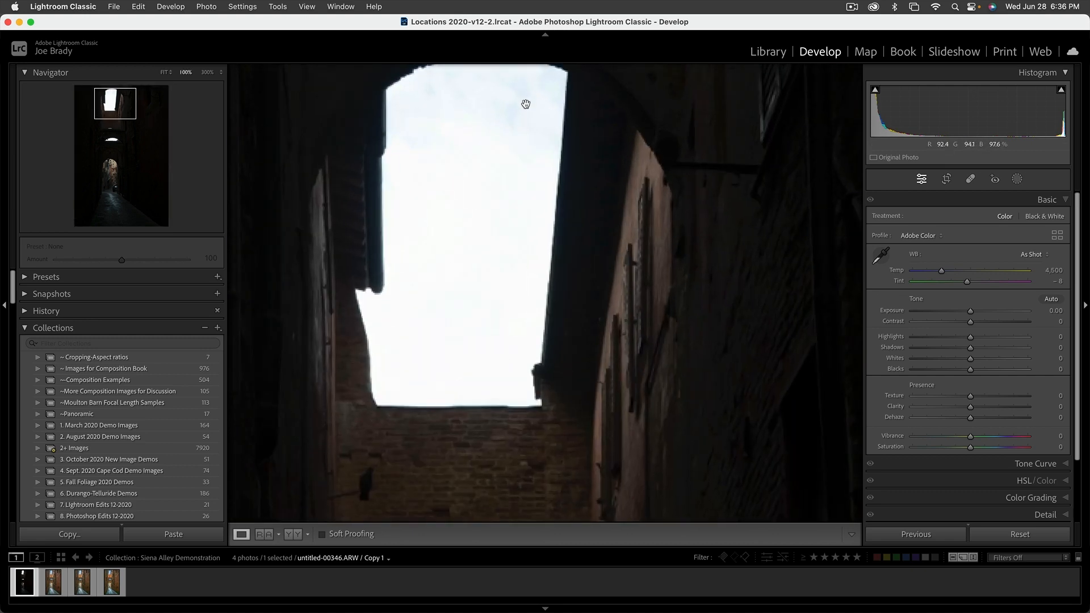
pyautogui.moveTo(515, 109); pyautogui.dragTo(516, 180)
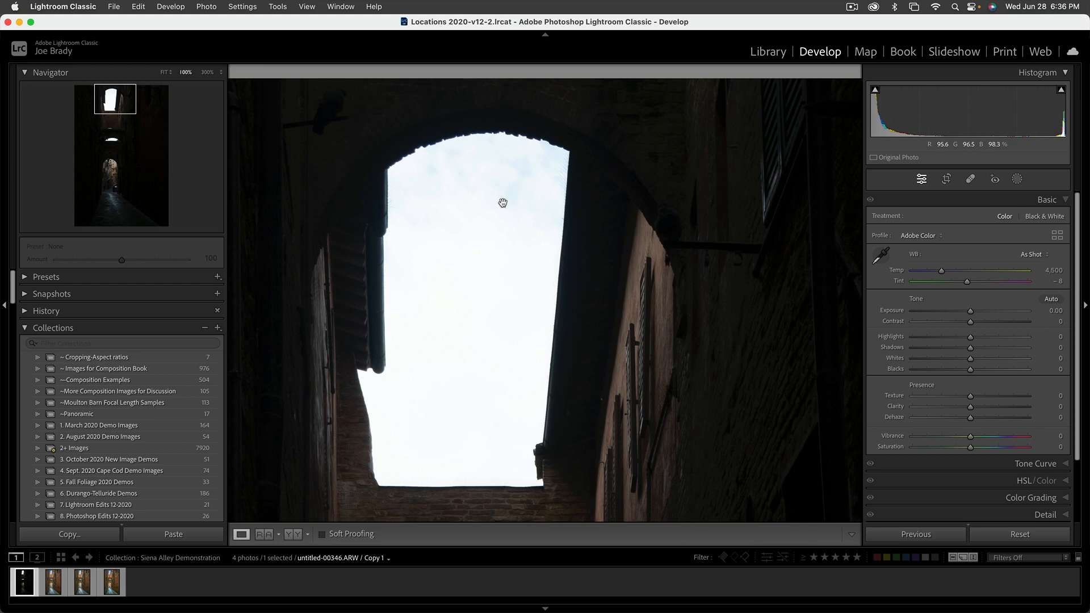
pyautogui.click(488, 287)
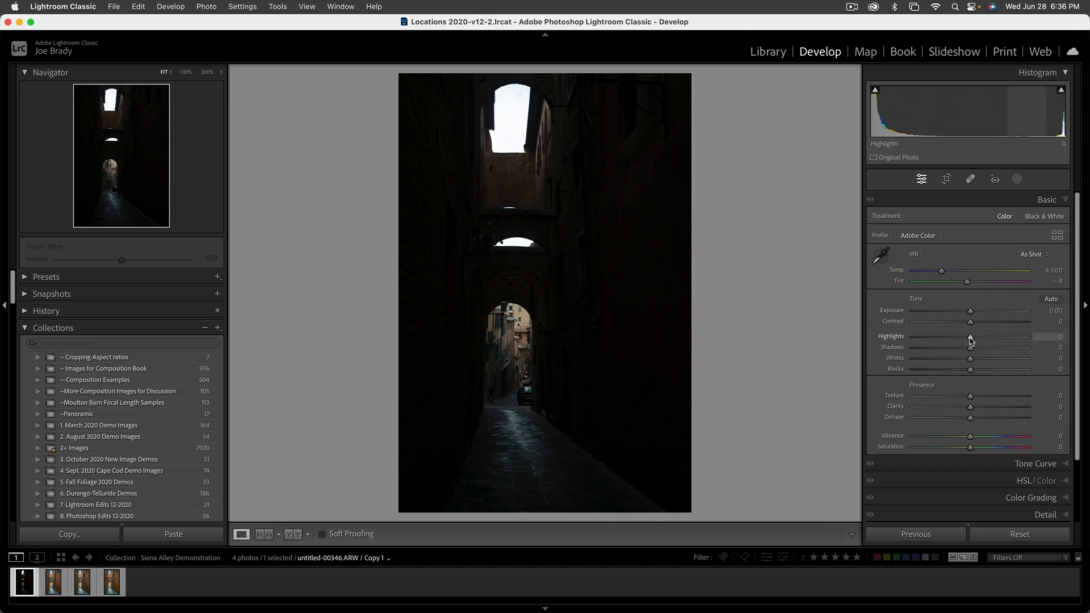
# Set Highlights to -100, Shadows to +100 and Exposure to +3.40, and make a virtual copy of the photo.
pyautogui.moveTo(971, 339); pyautogui.dragTo(905, 341)
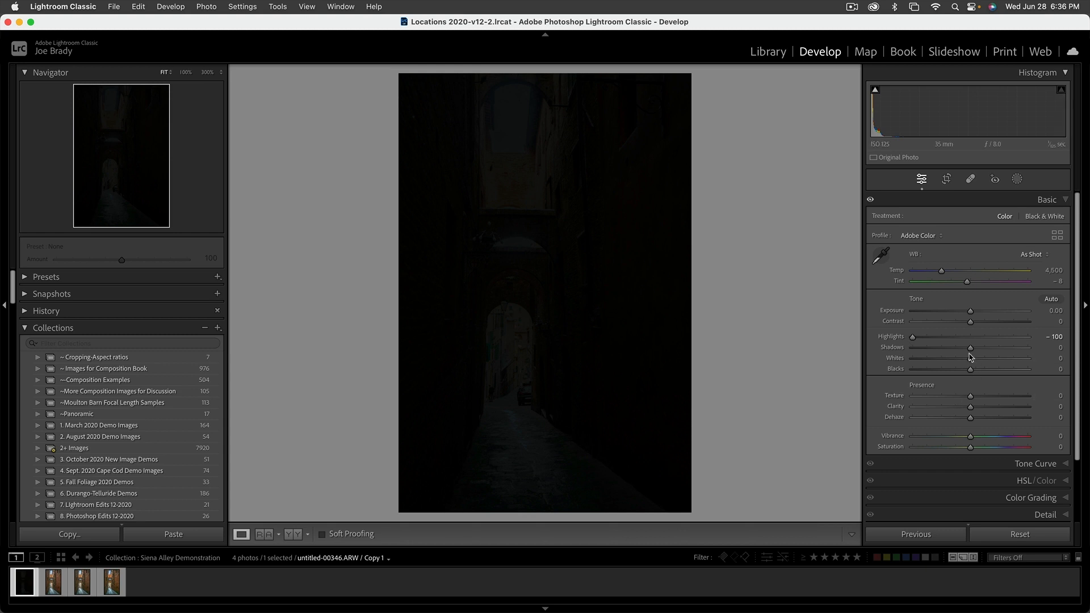
pyautogui.moveTo(971, 350); pyautogui.dragTo(1041, 357)
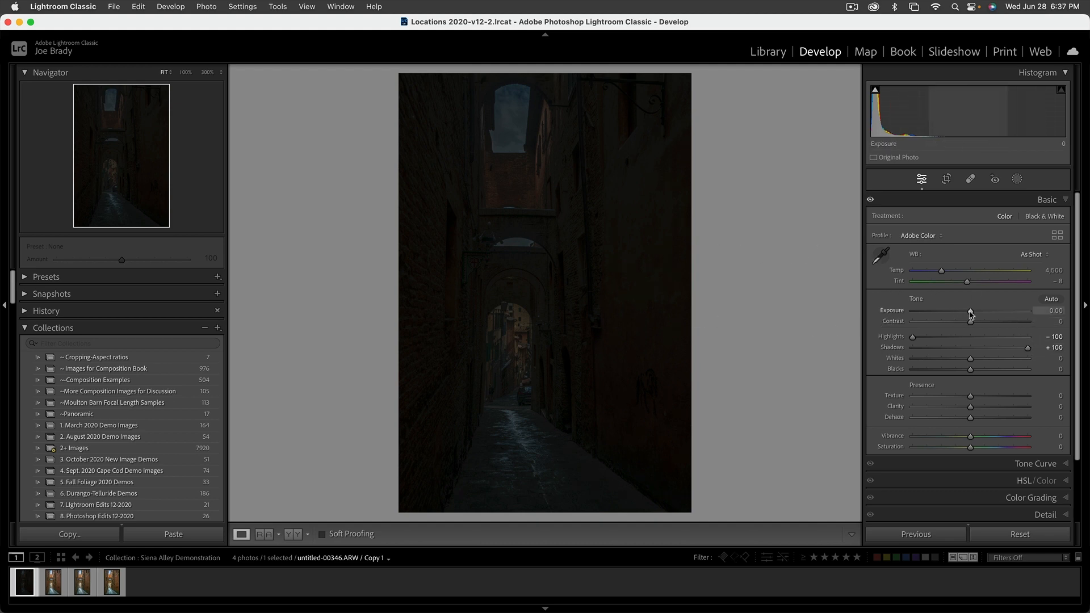
pyautogui.moveTo(971, 312); pyautogui.dragTo(1009, 313)
pyautogui.press('super+apostrophe')
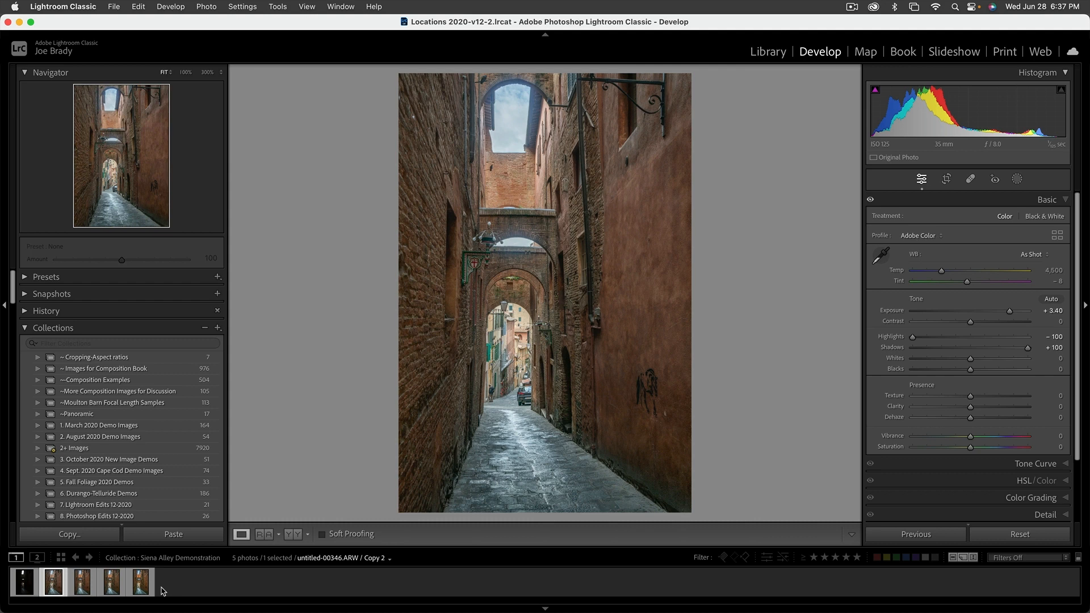
# Raise the photo's Texture to +44 and Clarity to +20.
pyautogui.press('Right')
pyautogui.click(995, 397)
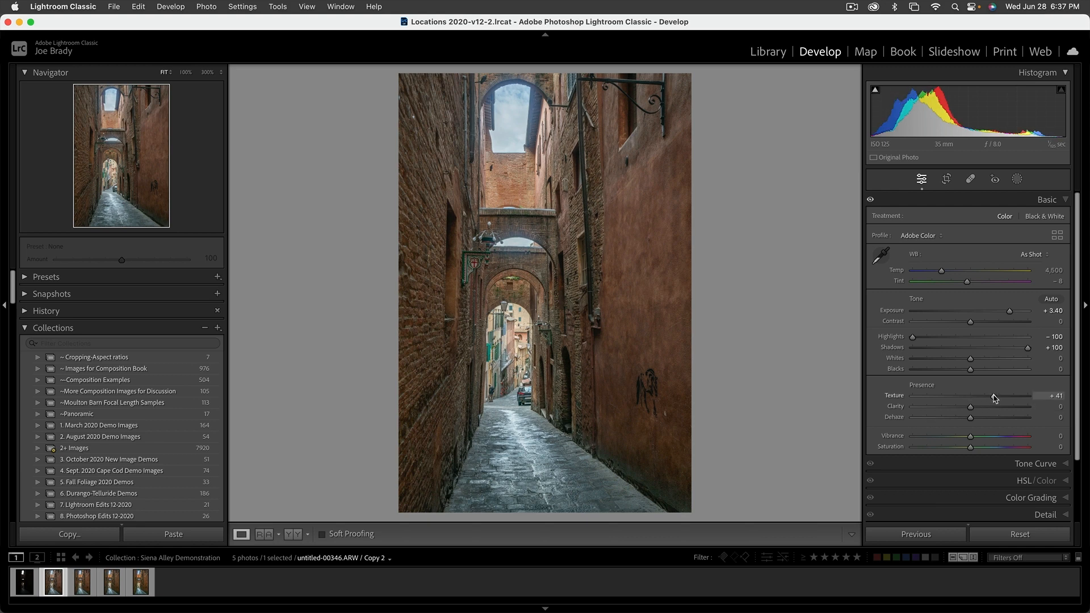
pyautogui.moveTo(995, 396); pyautogui.dragTo(997, 397)
pyautogui.click(986, 407)
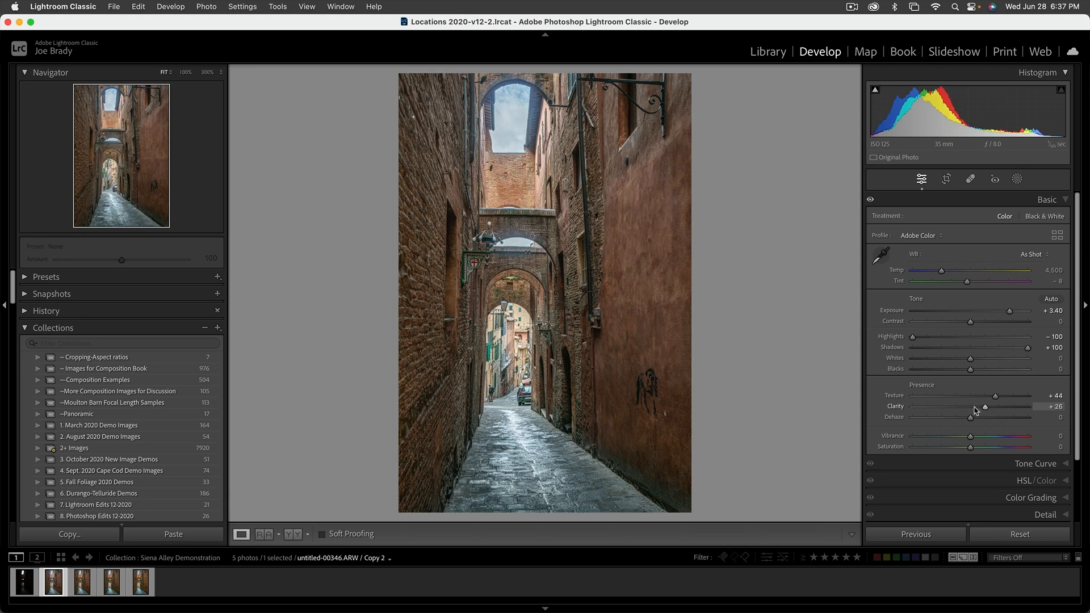
pyautogui.moveTo(984, 409)
pyautogui.mouseDown()
pyautogui.moveTo(963, 409)
pyautogui.moveTo(980, 408)
pyautogui.mouseUp()
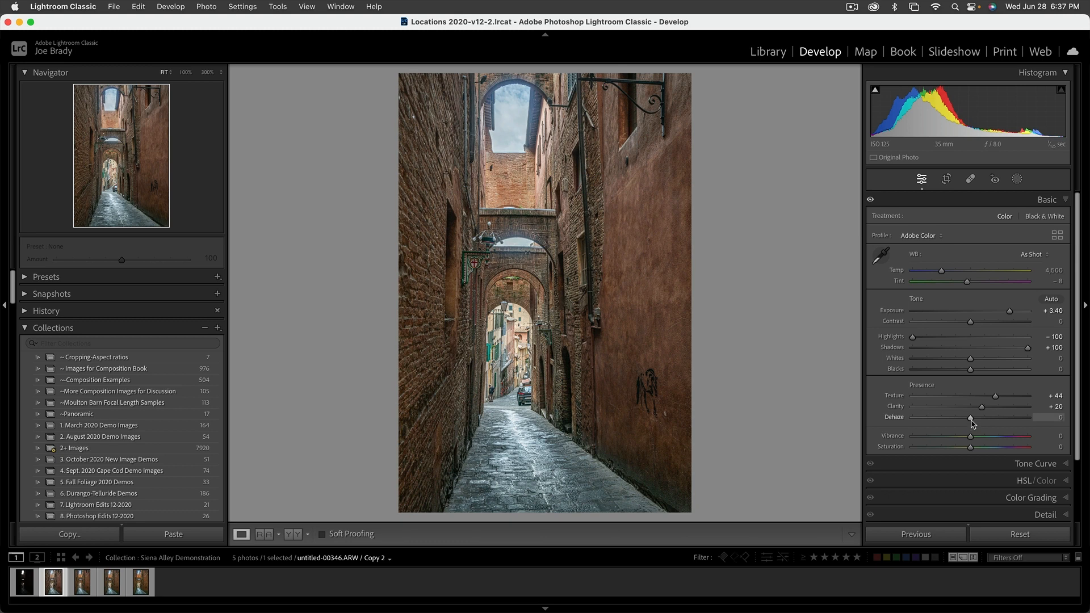
# Set Vibrance to +40 and Saturation to +15, and warm the white balance Temp to 4,853.
pyautogui.moveTo(974, 423); pyautogui.dragTo(974, 424)
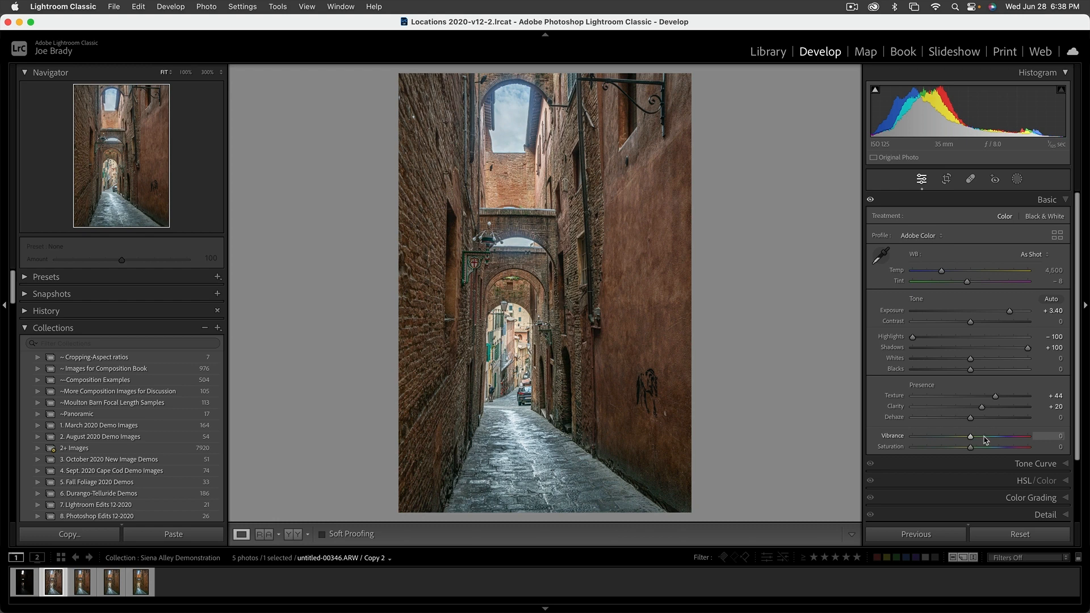
pyautogui.moveTo(985, 440); pyautogui.dragTo(992, 438)
pyautogui.moveTo(971, 448); pyautogui.dragTo(979, 450)
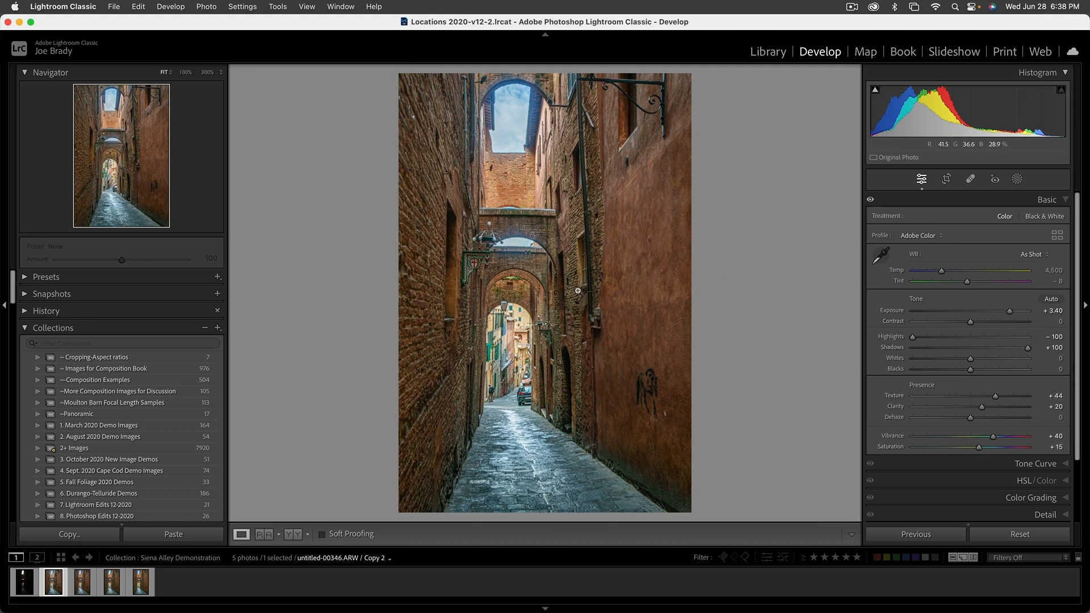
pyautogui.moveTo(943, 271); pyautogui.dragTo(945, 274)
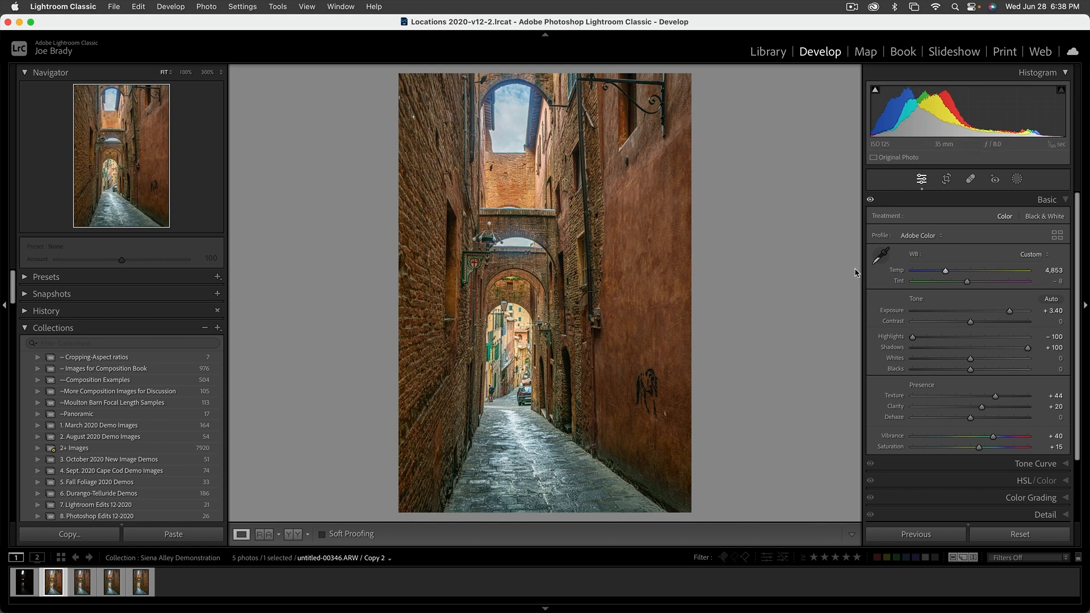
# Create a Select Sky mask and set its Dehaze to 33.
pyautogui.click(1017, 180)
pyautogui.click(971, 230)
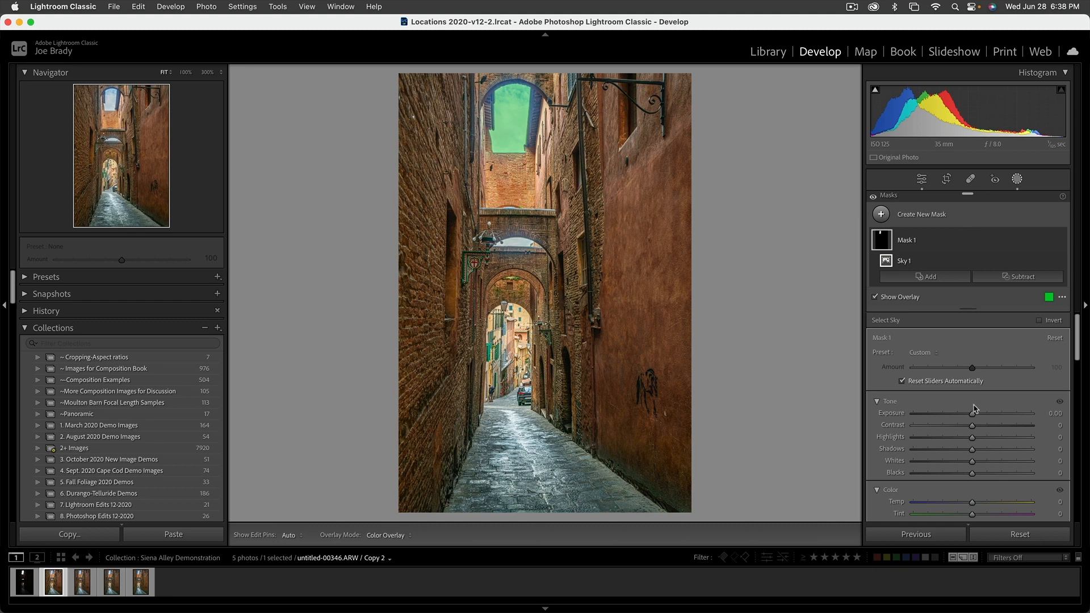
pyautogui.scroll(-5, 988, 446)
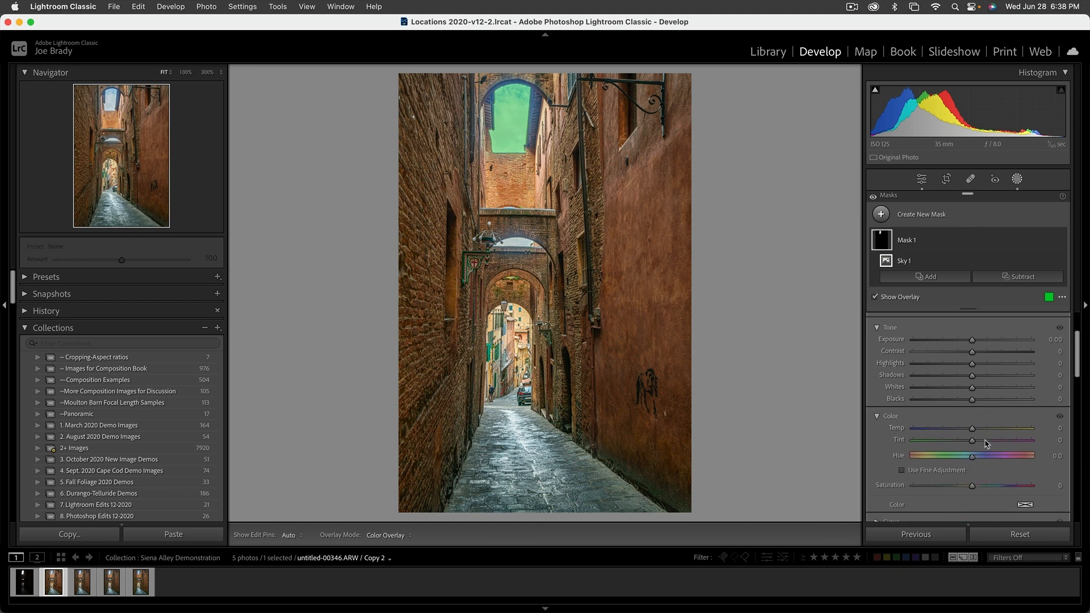
pyautogui.scroll(-6, 989, 433)
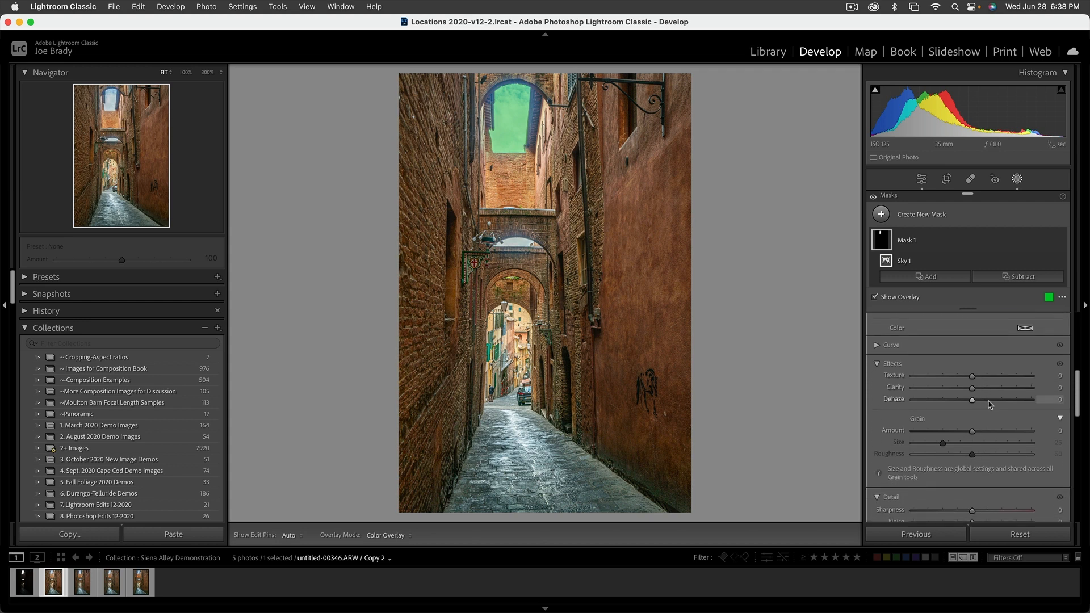
pyautogui.click(993, 400)
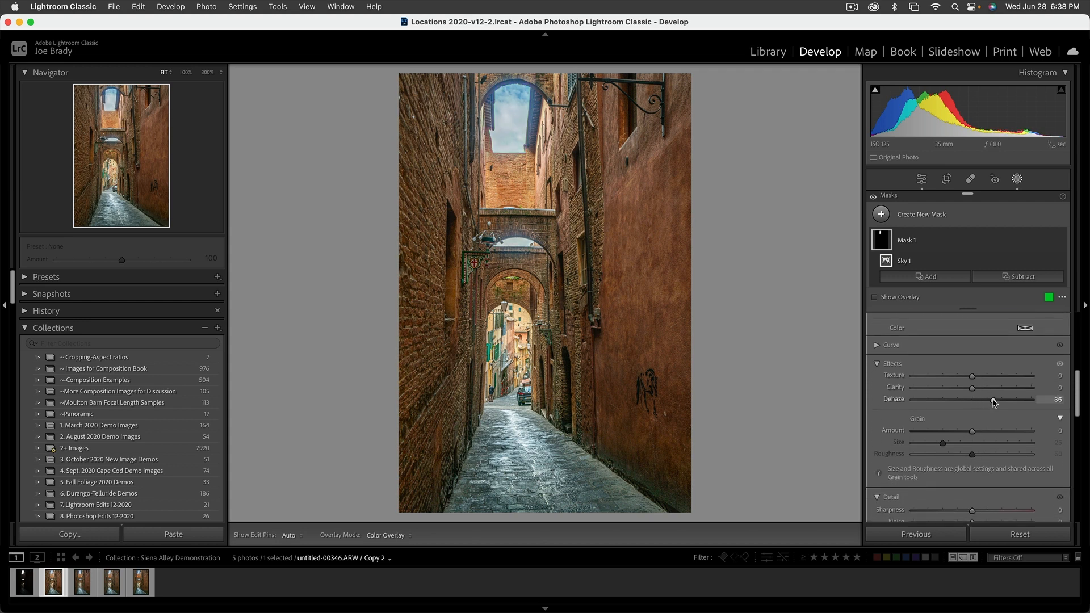
pyautogui.moveTo(994, 402); pyautogui.dragTo(978, 391)
# Set the sky mask's Temp to -10 and Tint to 6, adjust its Saturation, and close masking.
pyautogui.scroll(5, 939, 419)
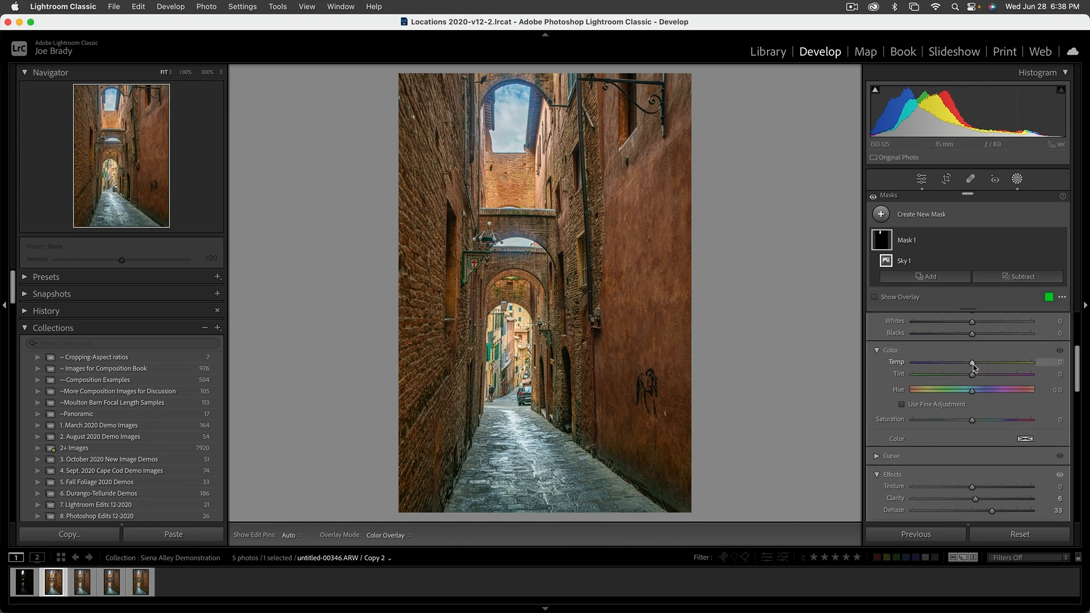
pyautogui.moveTo(973, 366); pyautogui.dragTo(977, 377)
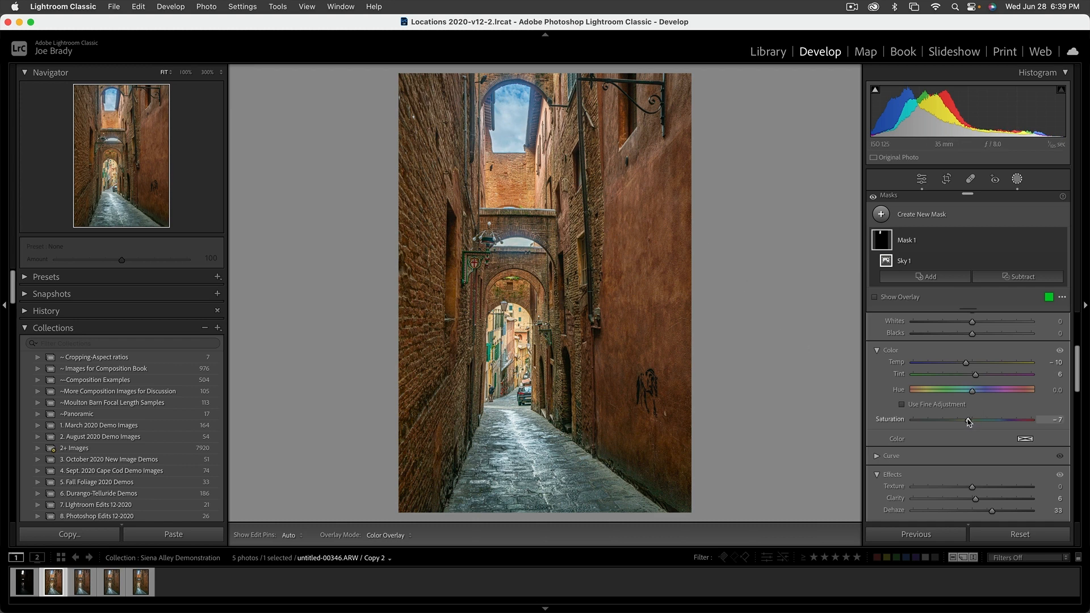
pyautogui.moveTo(968, 422)
pyautogui.mouseDown()
pyautogui.moveTo(989, 422)
pyautogui.moveTo(976, 421)
pyautogui.mouseUp()
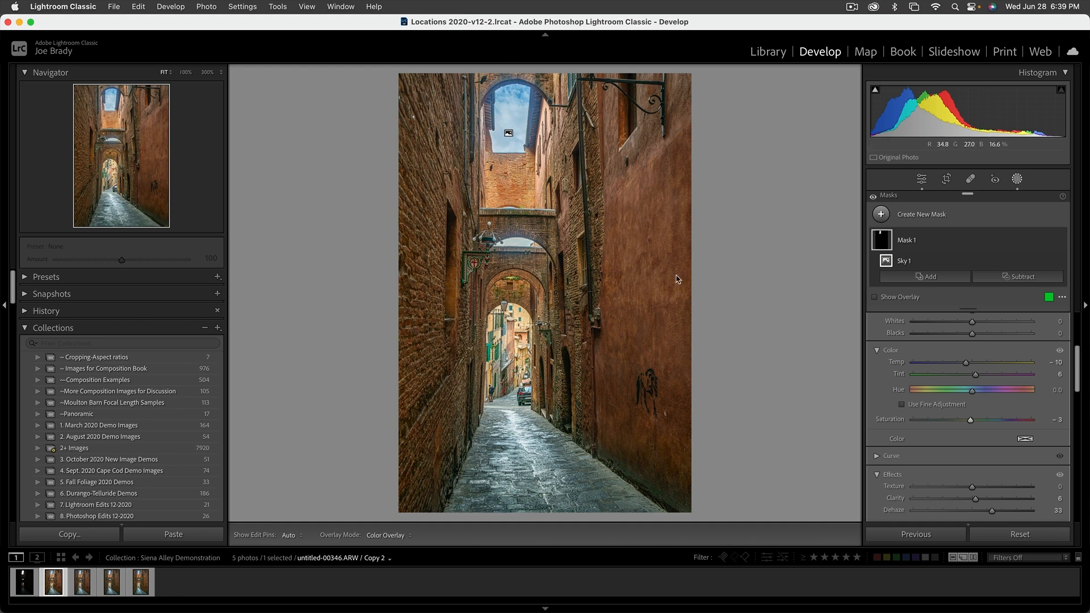
pyautogui.click(1016, 181)
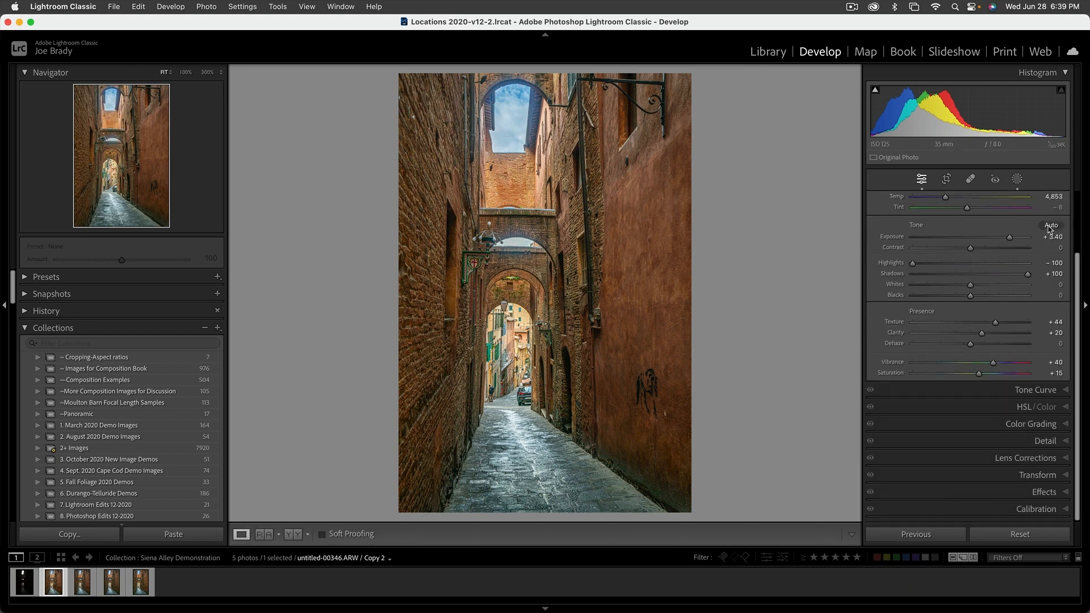
# Create a new Brush mask and enlarge the brush size to 20.
pyautogui.scroll(2, 1075, 198)
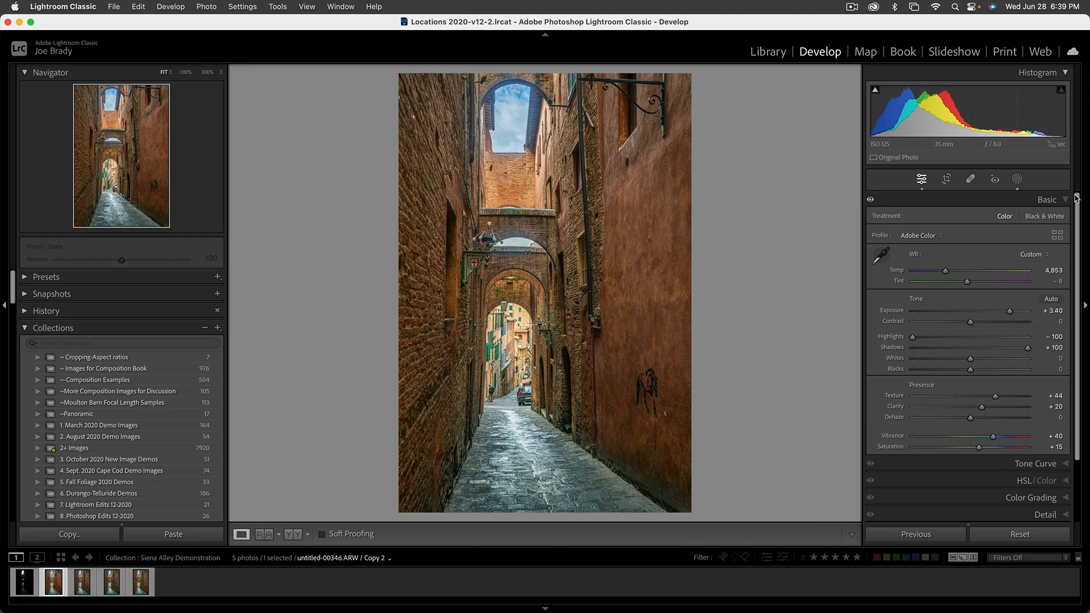
pyautogui.click(1017, 180)
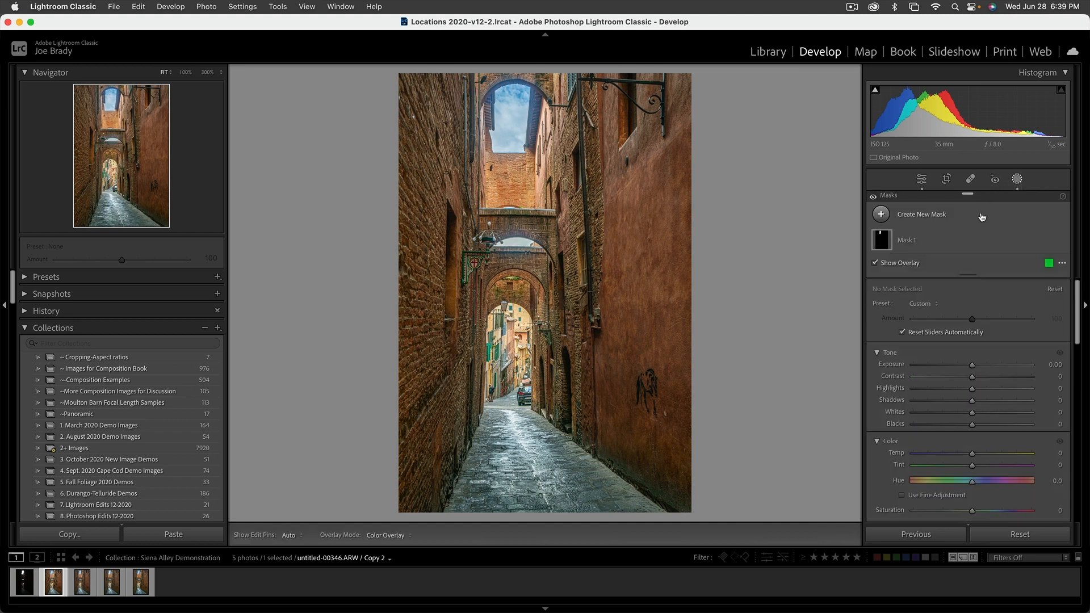
pyautogui.click(934, 216)
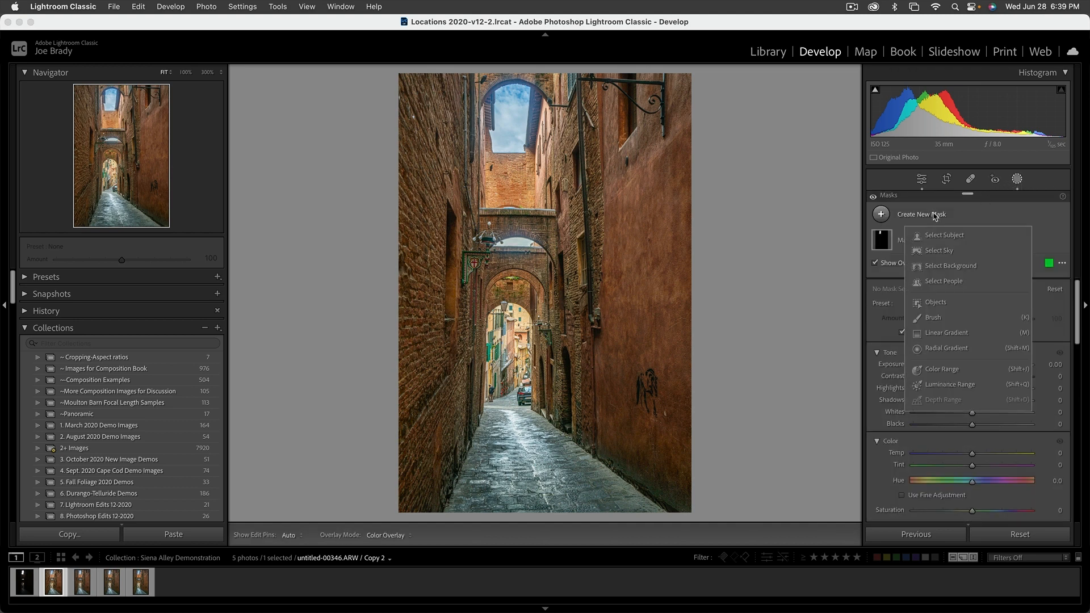
pyautogui.click(936, 306)
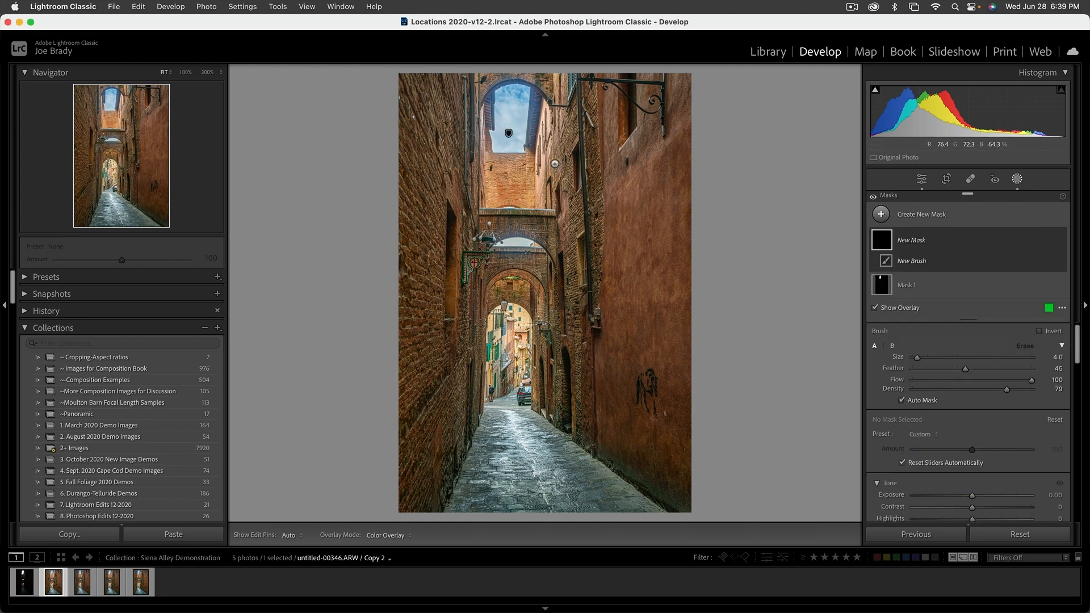
pyautogui.press(']')
pyautogui.press(']')
pyautogui.press(']')
pyautogui.press(']')
pyautogui.press(']')
pyautogui.press(']')
pyautogui.press(']')
pyautogui.press(']')
pyautogui.press(']')
pyautogui.press(']')
pyautogui.press(']')
pyautogui.press(']')
pyautogui.press(']')
pyautogui.press(']')
pyautogui.press(']')
pyautogui.press(']')
# Paint the brush mask over the upper walls and arches of the alley.
pyautogui.moveTo(555, 88)
pyautogui.mouseDown()
pyautogui.moveTo(574, 181)
pyautogui.moveTo(528, 201)
pyautogui.moveTo(449, 171)
pyautogui.moveTo(463, 80)
pyautogui.moveTo(523, 71)
pyautogui.moveTo(556, 86)
pyautogui.moveTo(567, 111)
pyautogui.mouseUp()
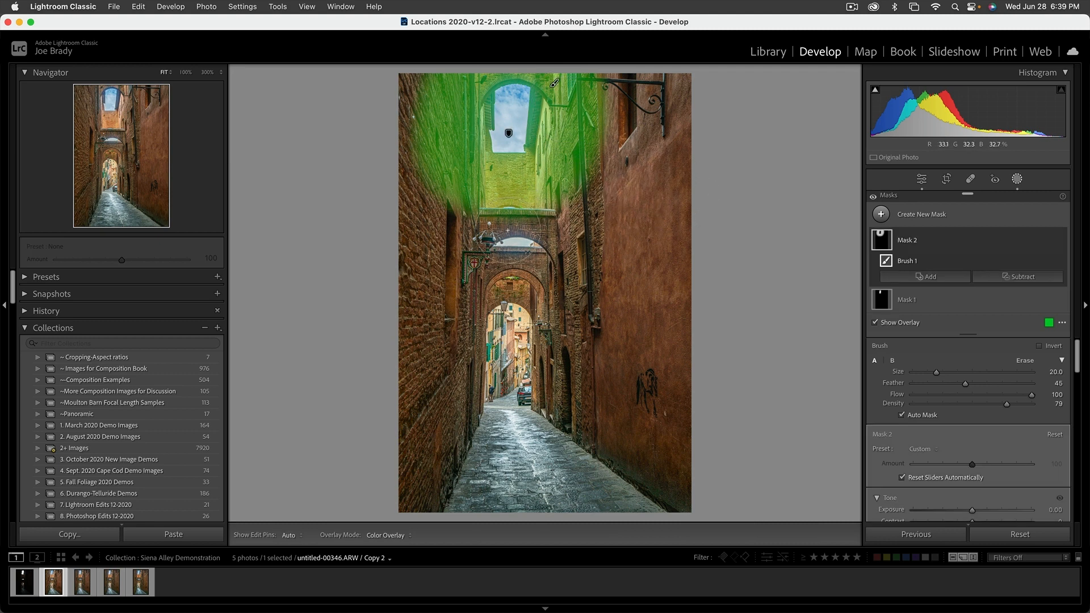
pyautogui.press('h')
pyautogui.moveTo(546, 232)
pyautogui.mouseDown()
pyautogui.moveTo(503, 258)
pyautogui.moveTo(487, 245)
pyautogui.moveTo(511, 268)
pyautogui.moveTo(551, 274)
pyautogui.mouseUp()
pyautogui.press('h')
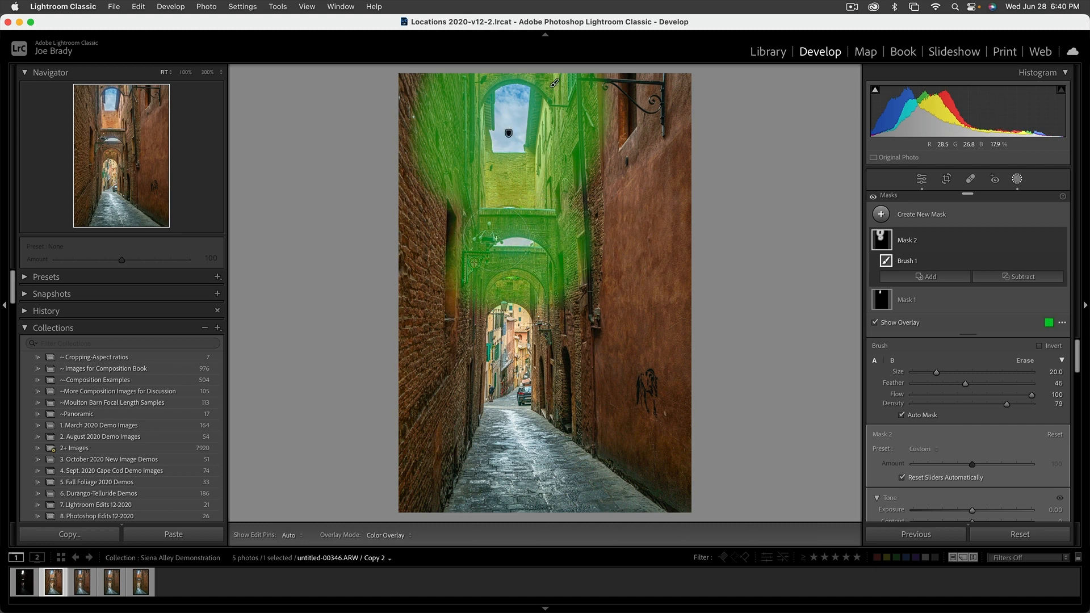
pyautogui.moveTo(463, 225); pyautogui.dragTo(463, 241)
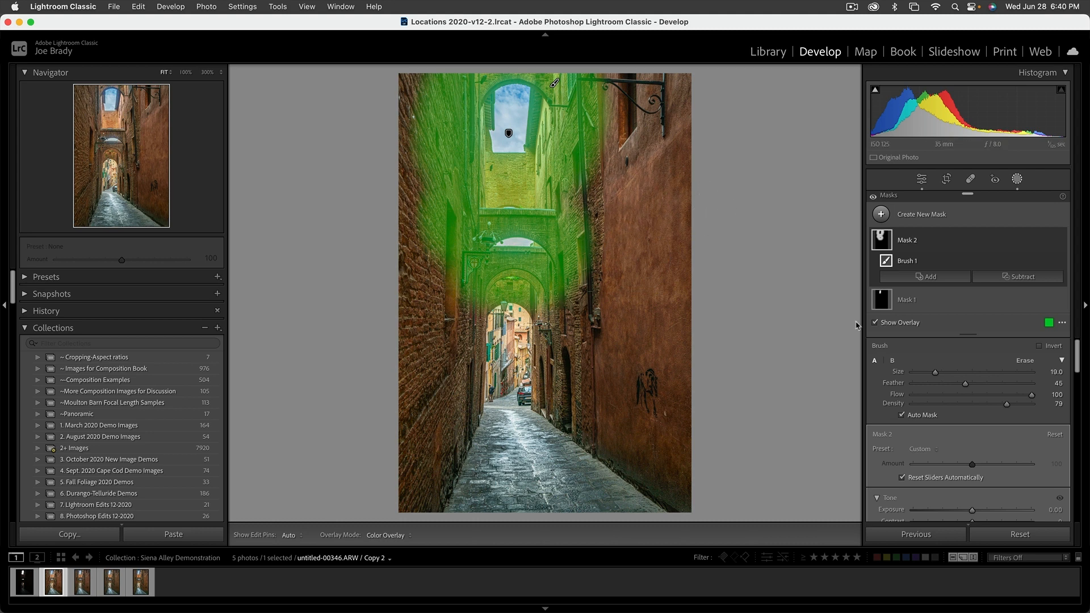
# Set the brush mask's Dehaze to 17.
pyautogui.scroll(-1, 857, 323)
pyautogui.scroll(-6, 986, 462)
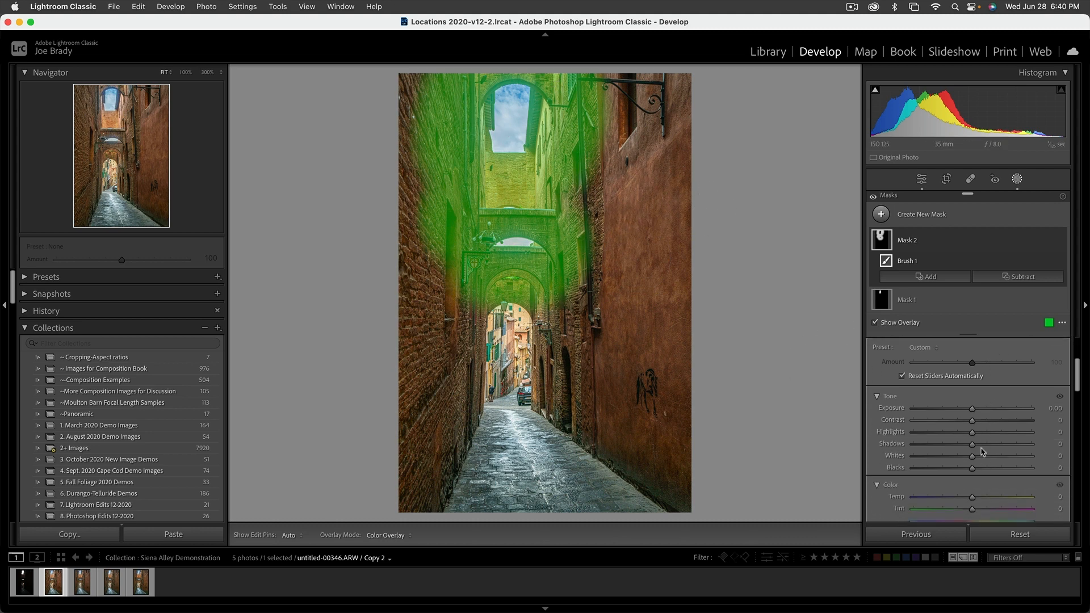
pyautogui.scroll(-8, 987, 452)
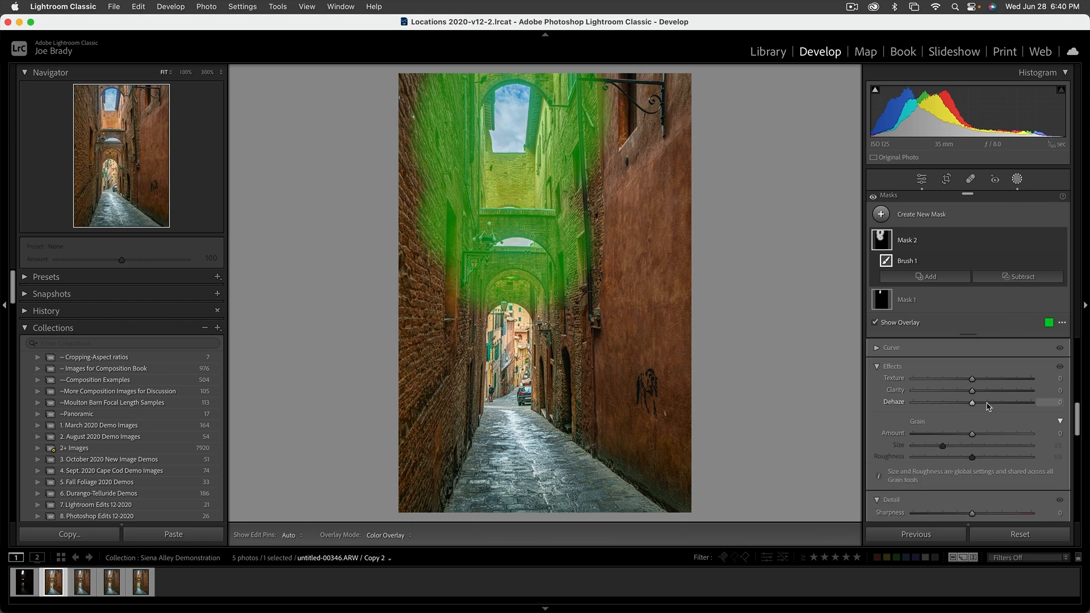
pyautogui.moveTo(988, 407); pyautogui.dragTo(985, 405)
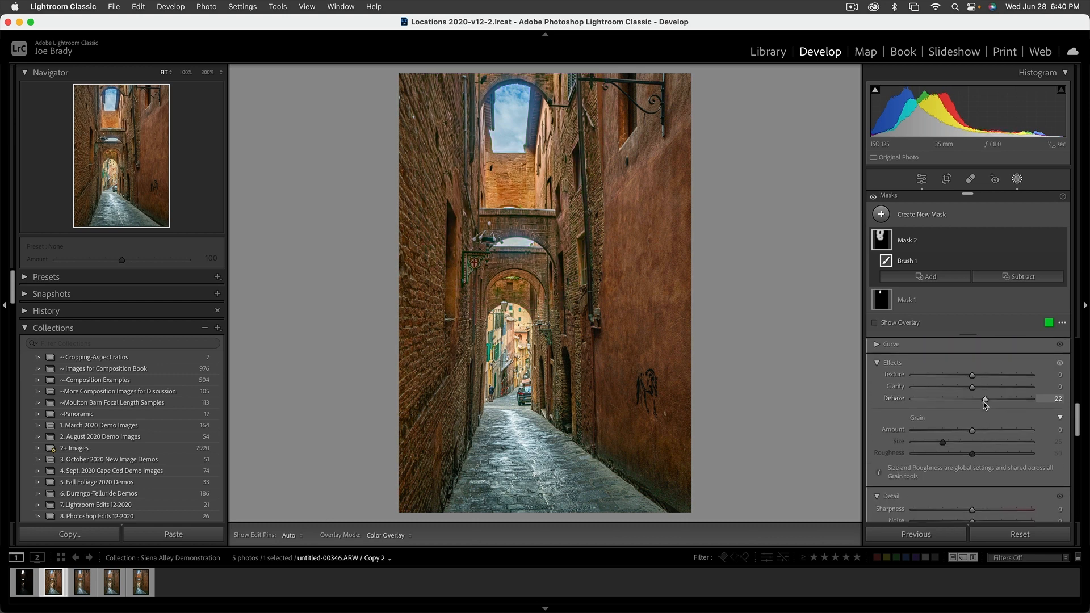
pyautogui.scroll(1, 983, 405)
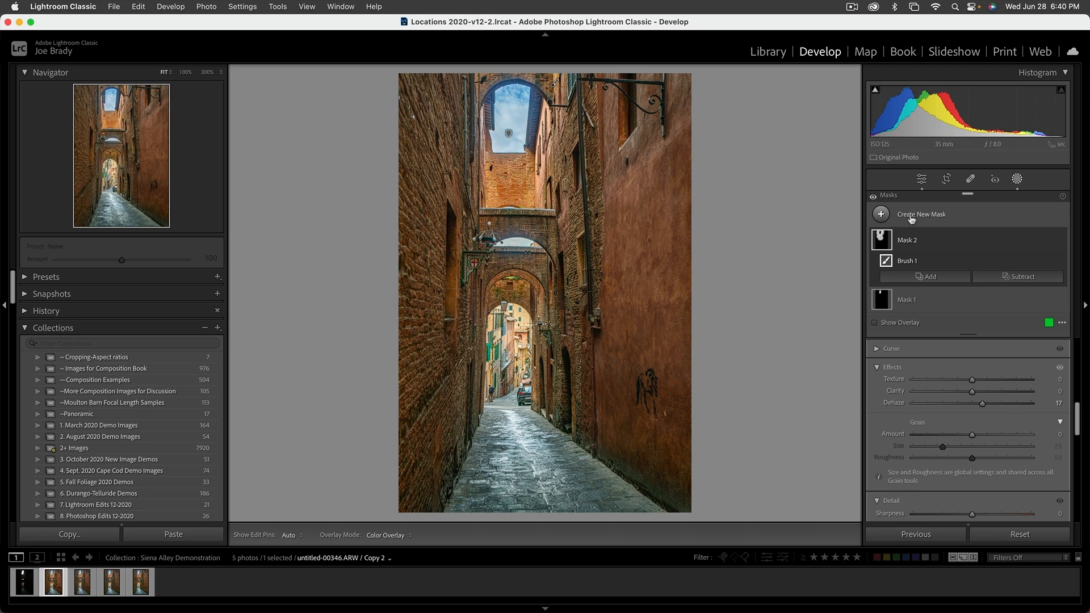
# Create another Brush mask and paint it over the second arch below the sky.
pyautogui.click(1017, 179)
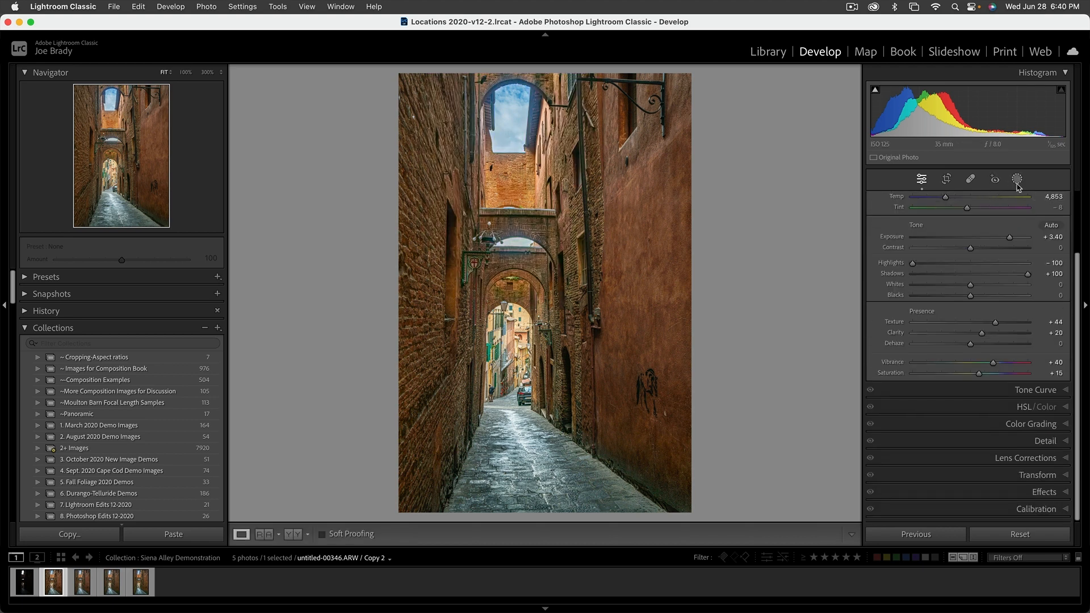
pyautogui.click(1017, 179)
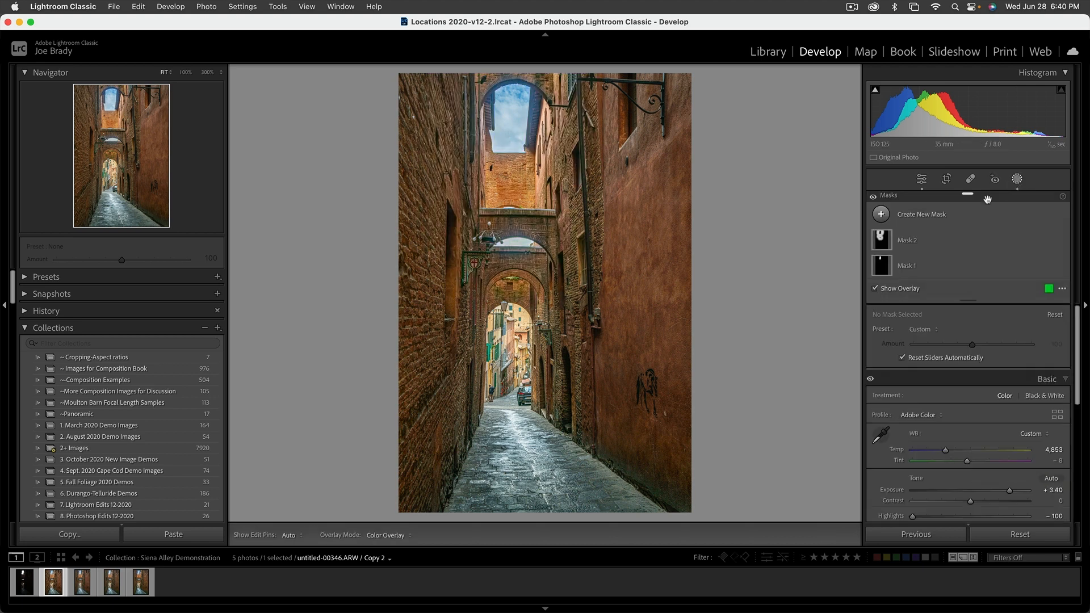
pyautogui.click(933, 218)
pyautogui.click(936, 317)
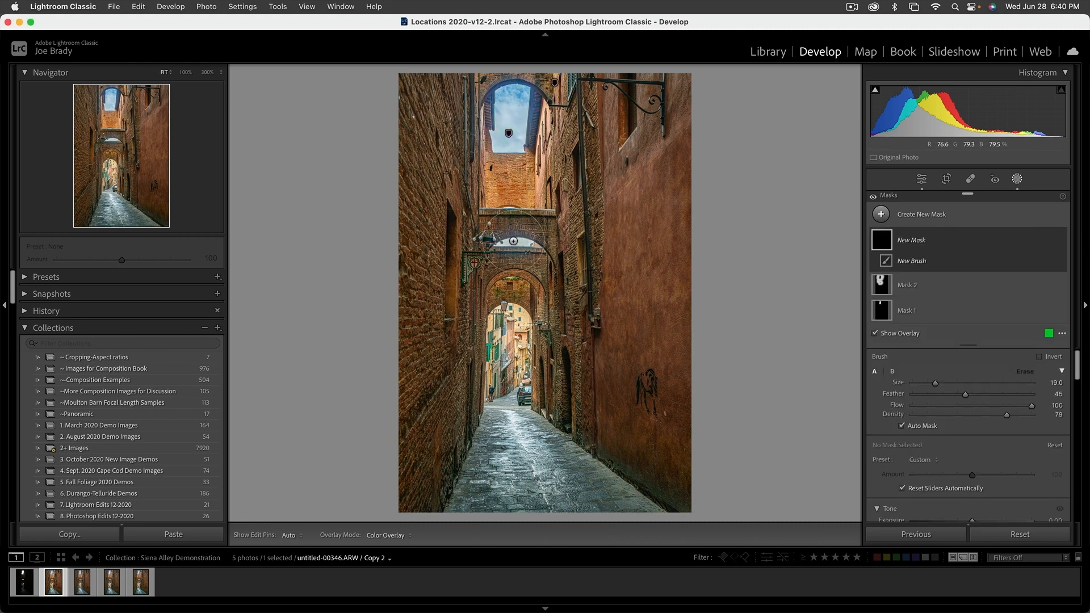
pyautogui.moveTo(514, 243); pyautogui.dragTo(528, 242)
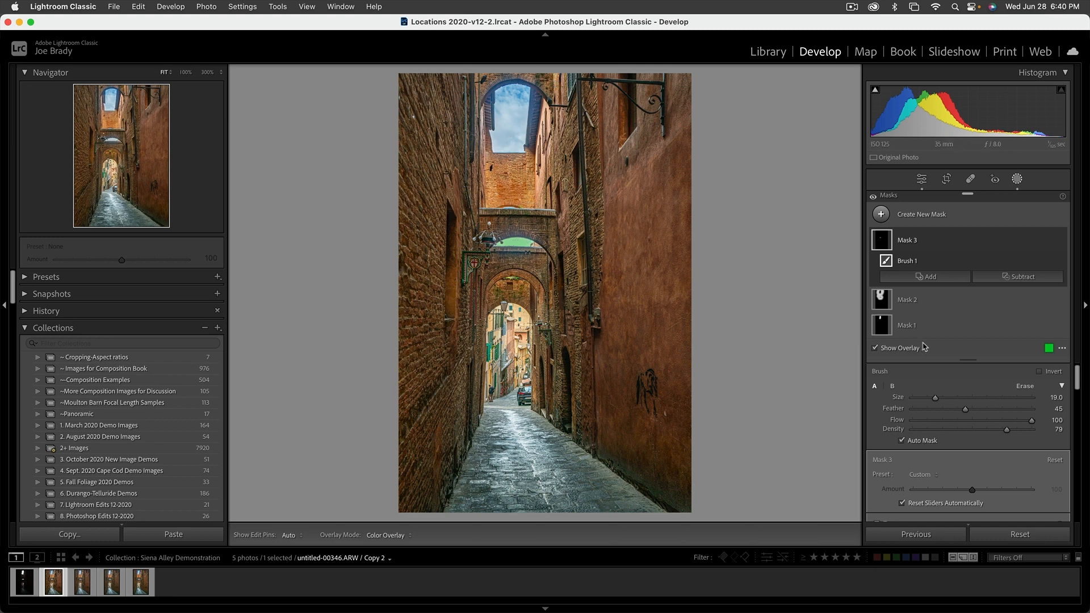
# Set the new brush mask's Exposure to -0.32, Temp to -12, Tint to 5 and Saturation to -3, then deselect the mask.
pyautogui.scroll(-5, 971, 401)
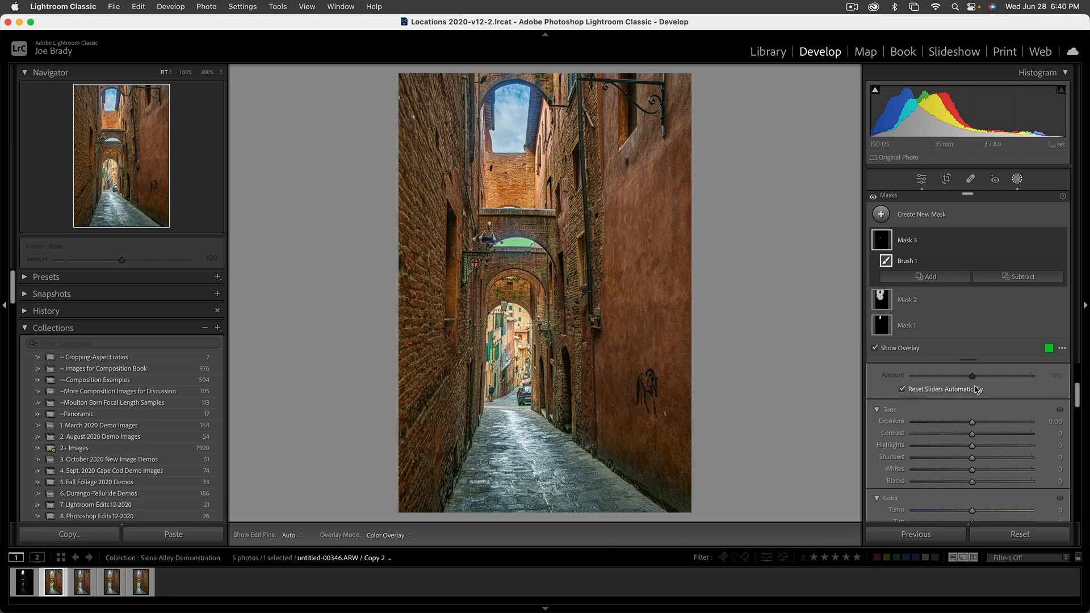
pyautogui.moveTo(973, 404); pyautogui.dragTo(969, 403)
pyautogui.scroll(-3, 971, 415)
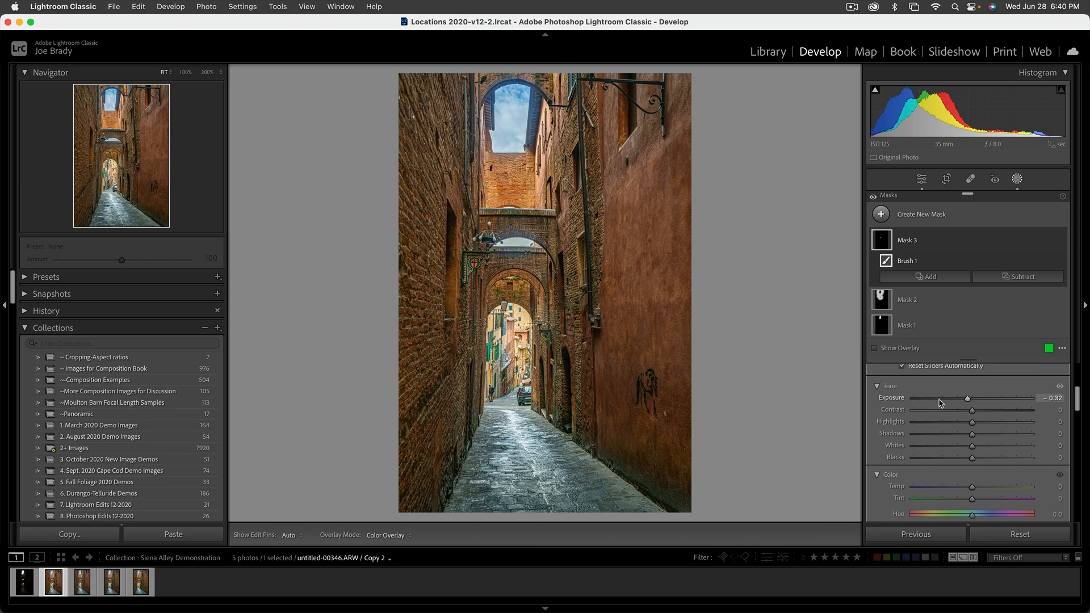
pyautogui.moveTo(973, 427); pyautogui.dragTo(968, 430)
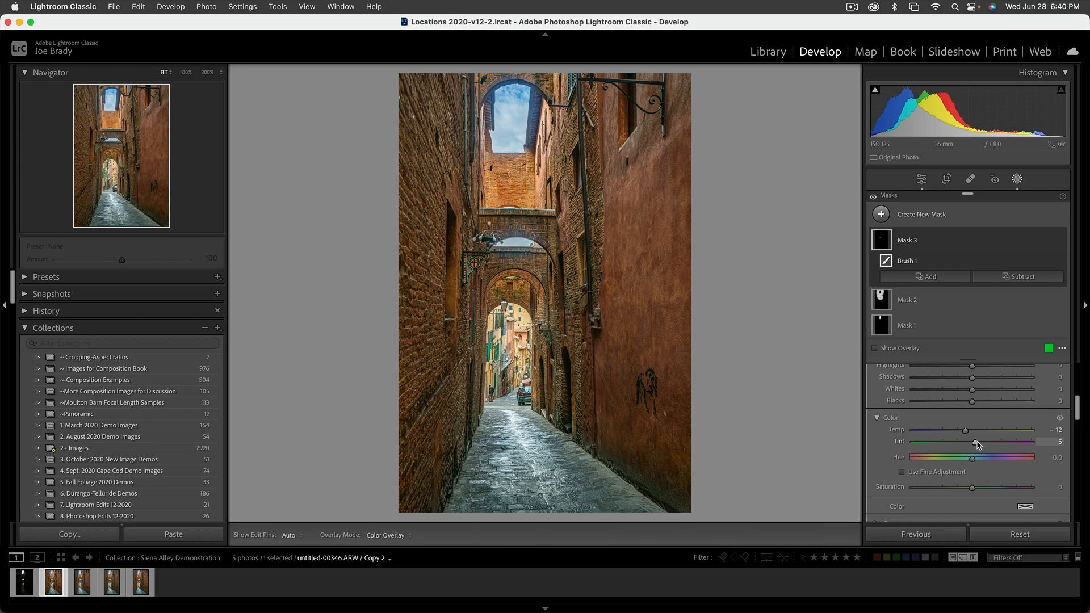
pyautogui.scroll(-1, 973, 470)
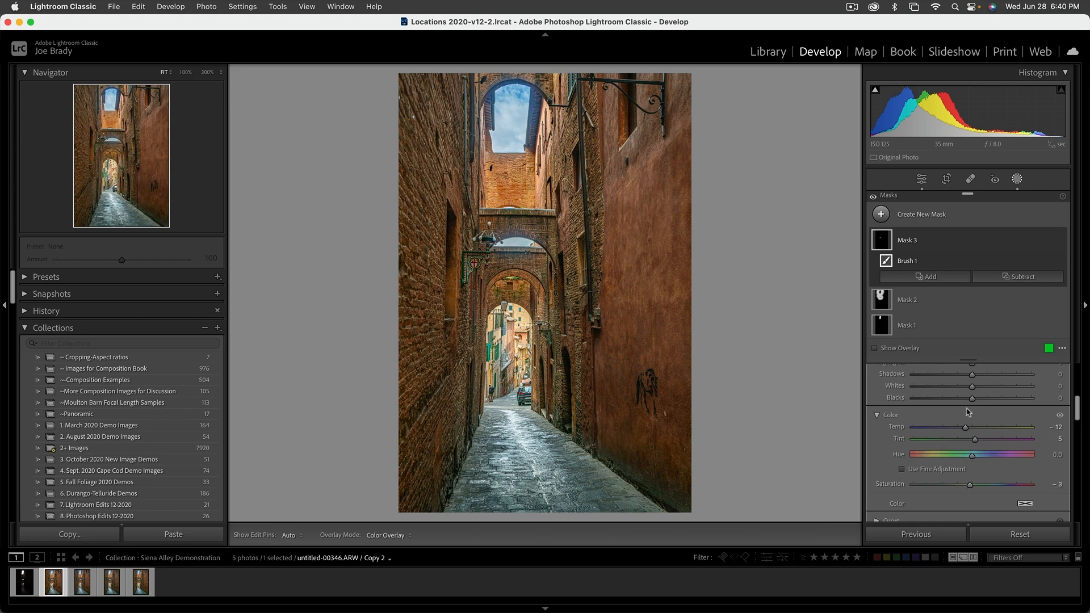
pyautogui.click(807, 401)
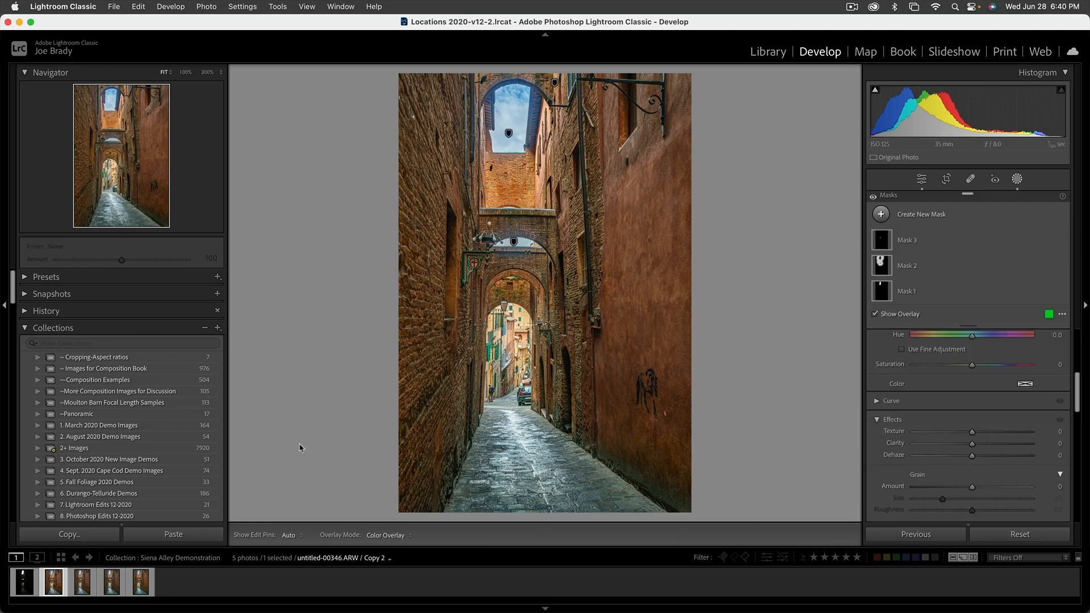
# Compare the edit with the original dark version and inspect the sky and street details at 100% zoom.
pyautogui.click(28, 582)
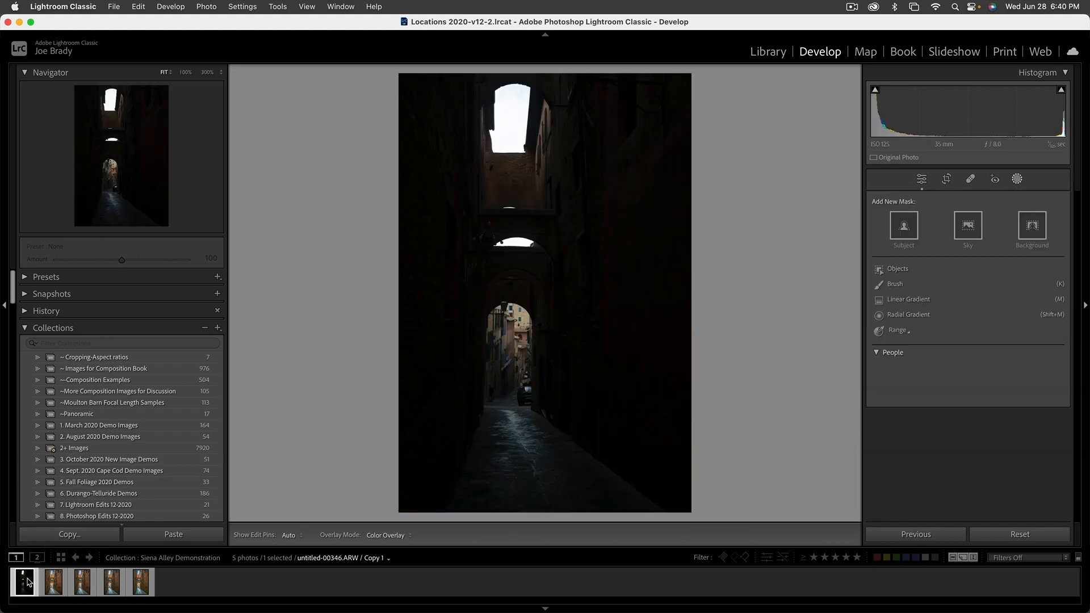
pyautogui.click(54, 582)
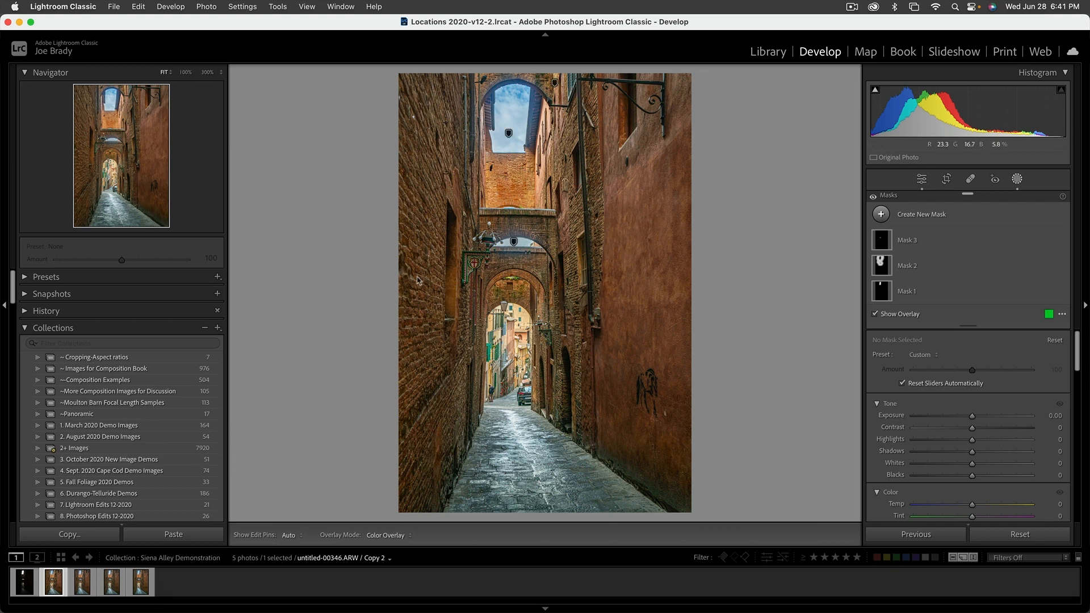
pyautogui.click(186, 73)
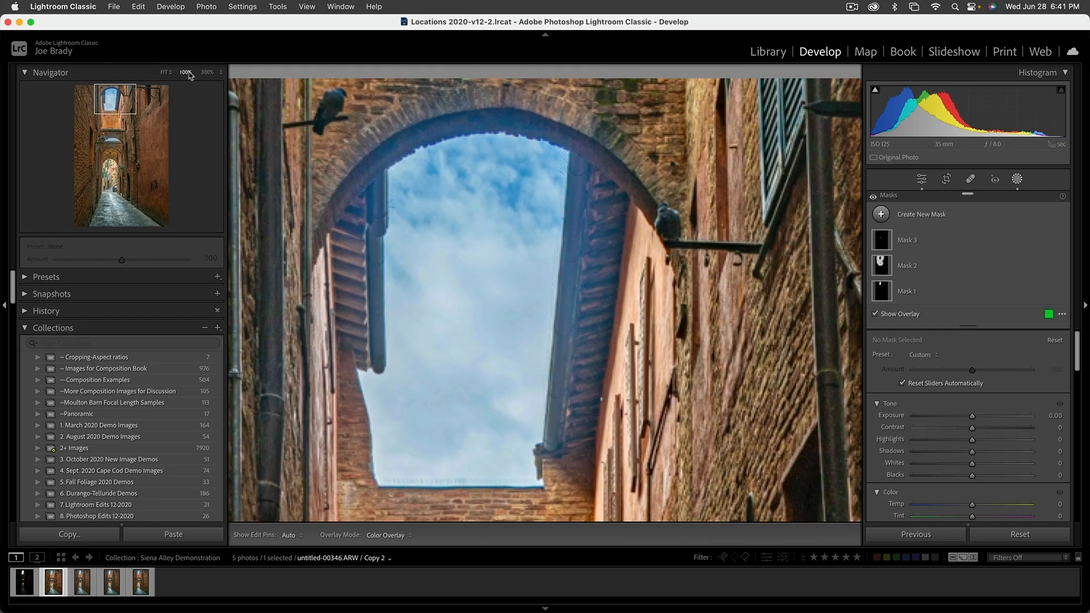
pyautogui.moveTo(121, 101); pyautogui.dragTo(120, 193)
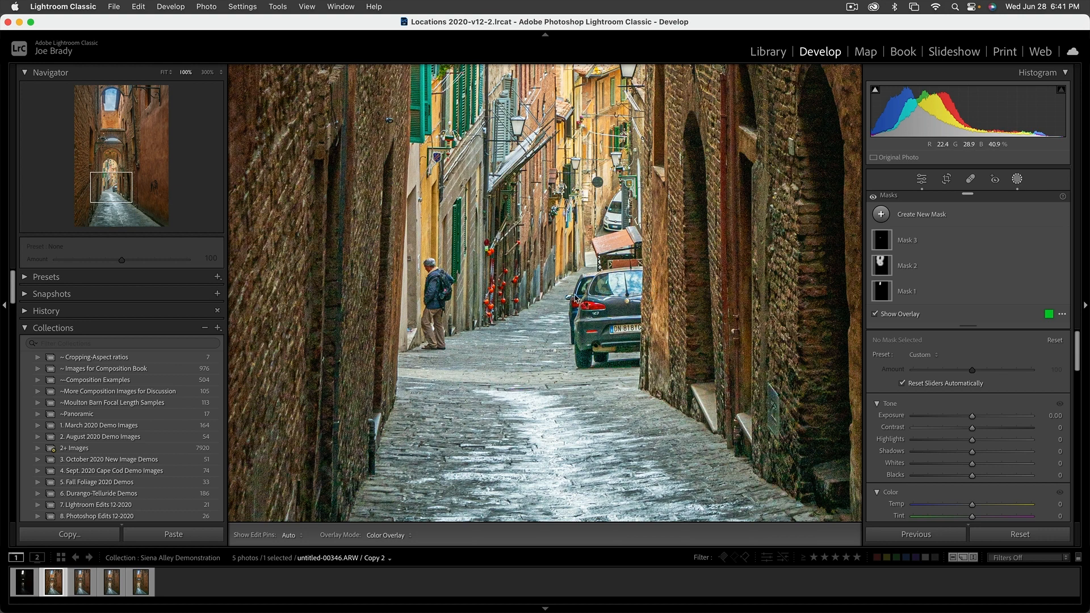
pyautogui.click(575, 298)
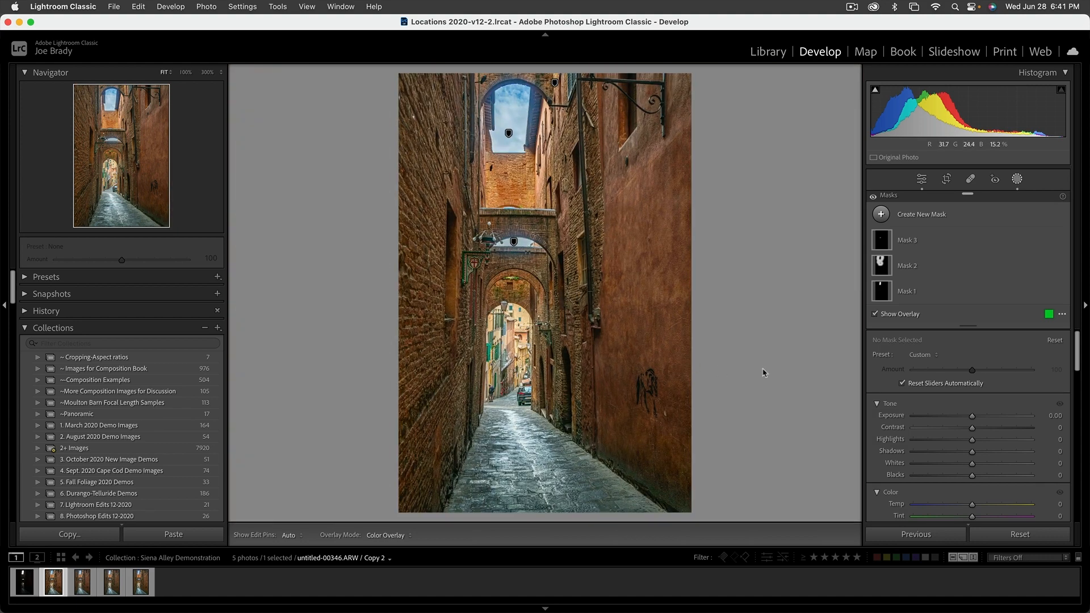
# Leave masking and open AI Denoise from the Detail panel.
pyautogui.moveTo(748, 311)
pyautogui.hotkey('shift', 'w')
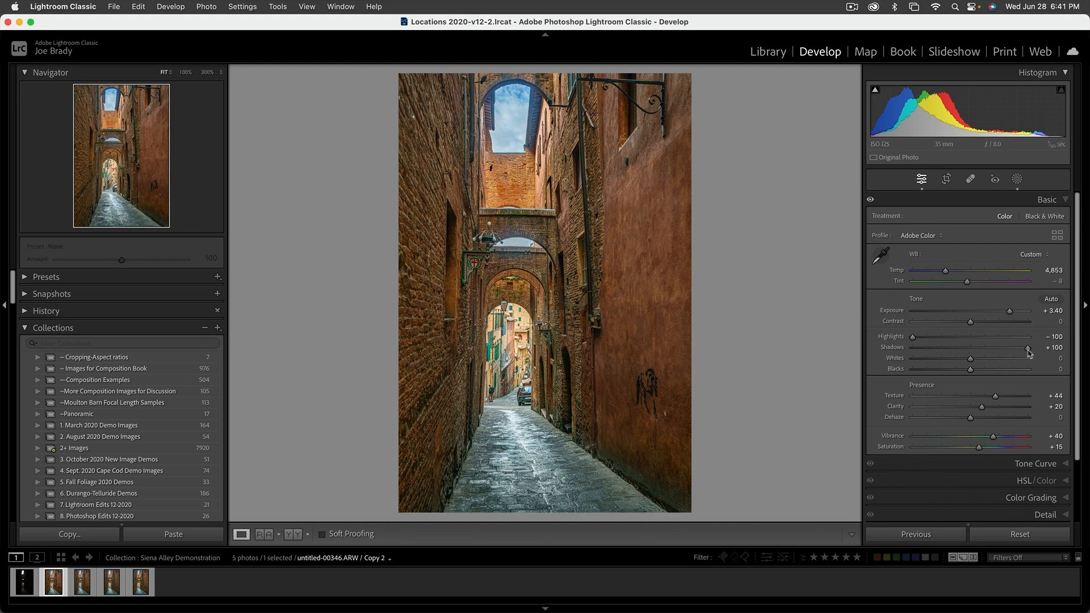
pyautogui.click(1064, 203)
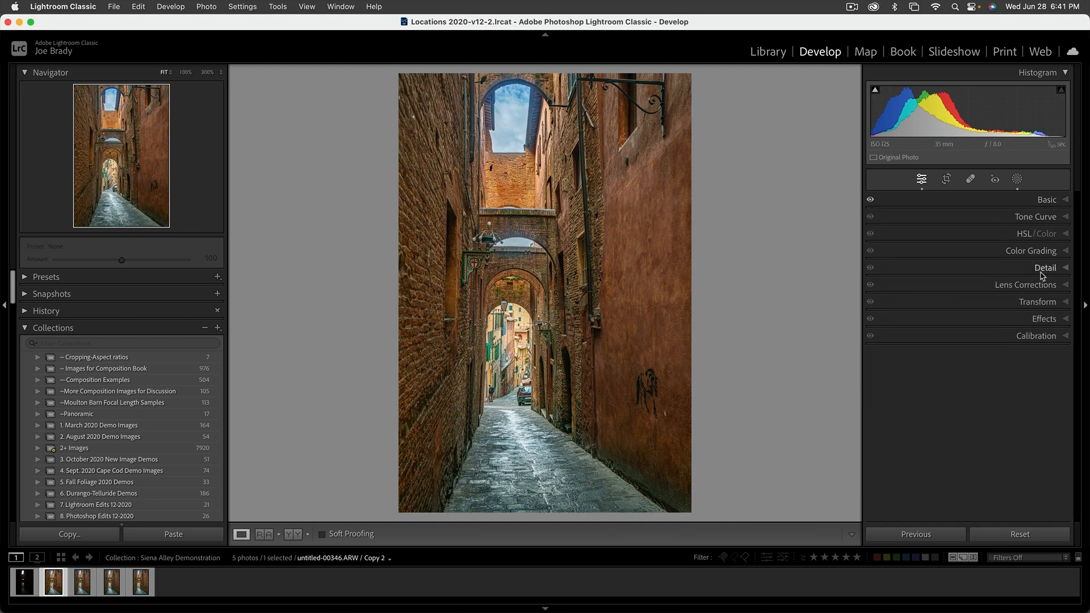
pyautogui.click(1047, 269)
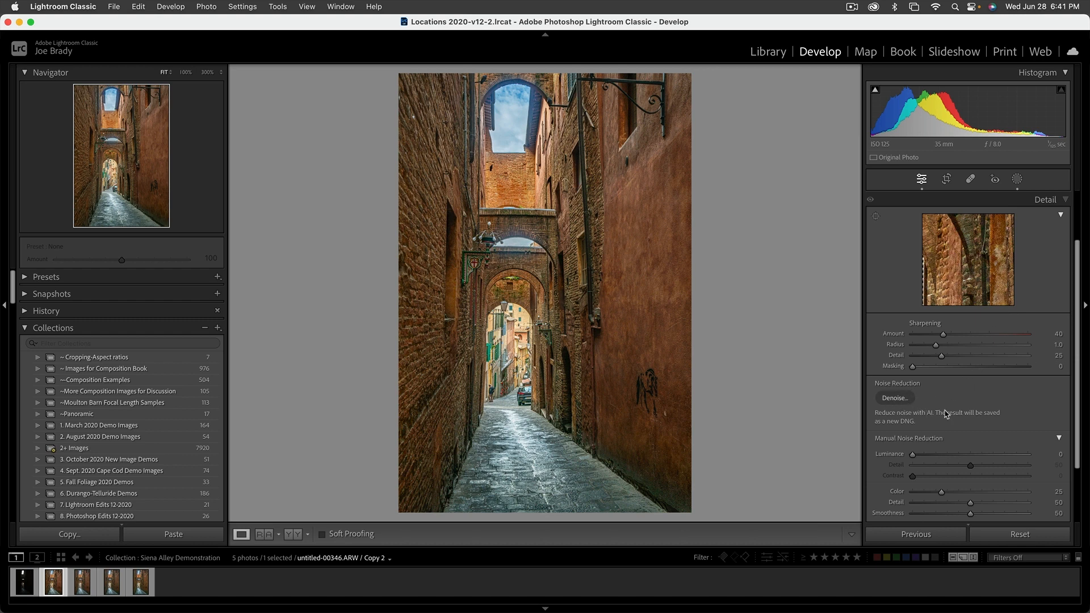
pyautogui.click(895, 398)
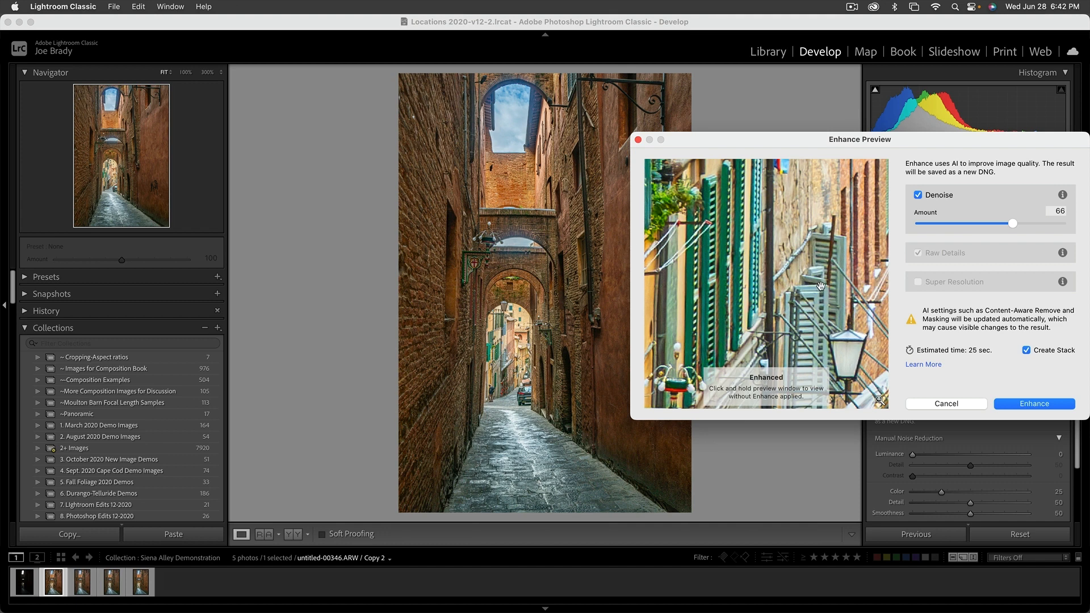
# Preview the denoise result across the image and apply Denoise at amount 66 without creating a stack.
pyautogui.moveTo(822, 287); pyautogui.dragTo(747, 266)
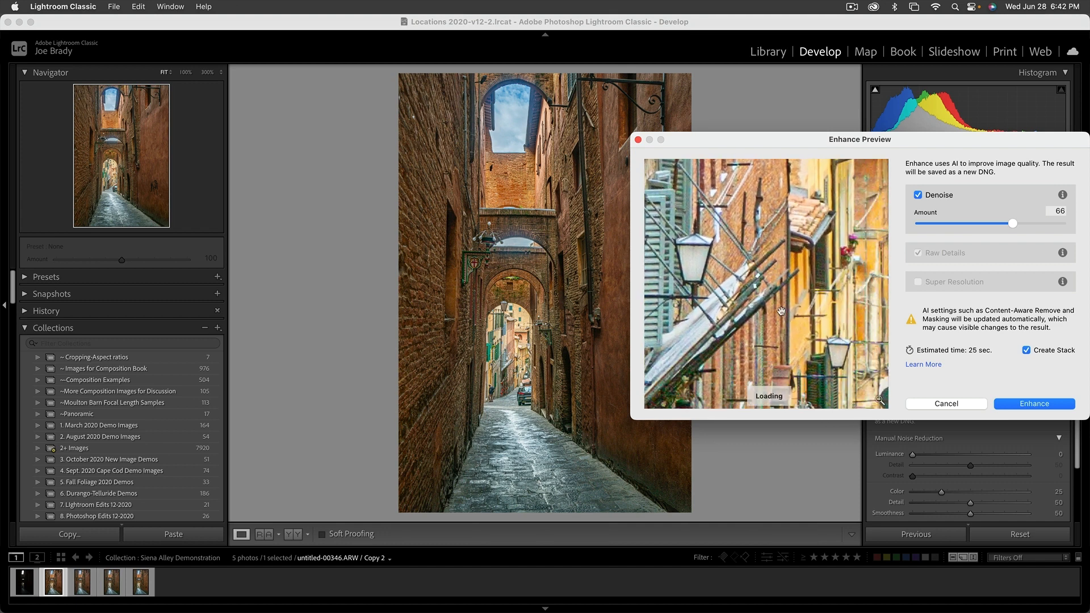
pyautogui.moveTo(659, 359); pyautogui.dragTo(801, 313)
pyautogui.moveTo(696, 349); pyautogui.dragTo(724, 270)
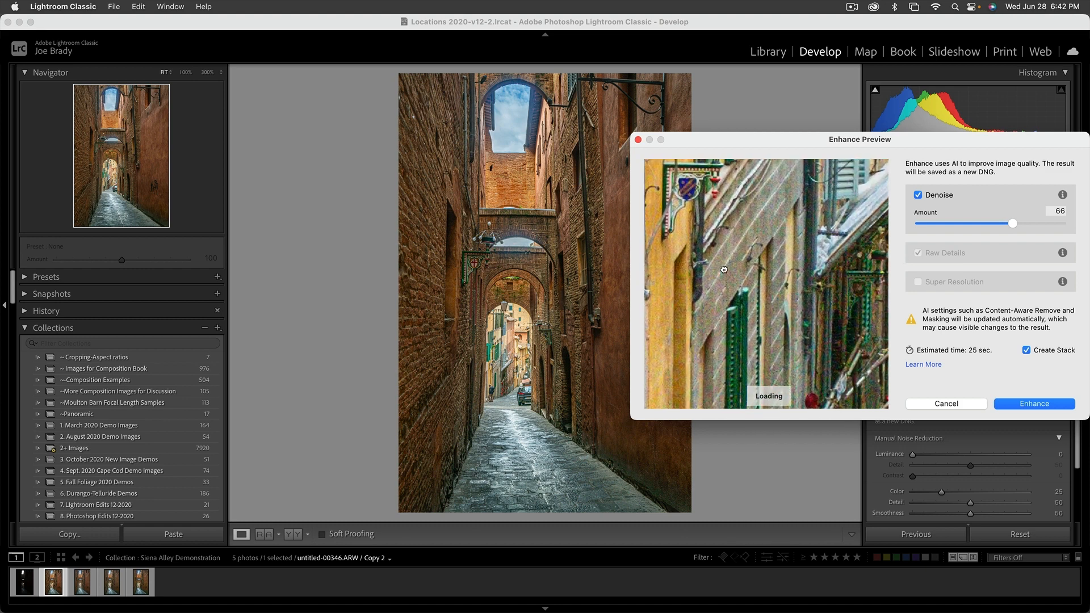
pyautogui.click(737, 264)
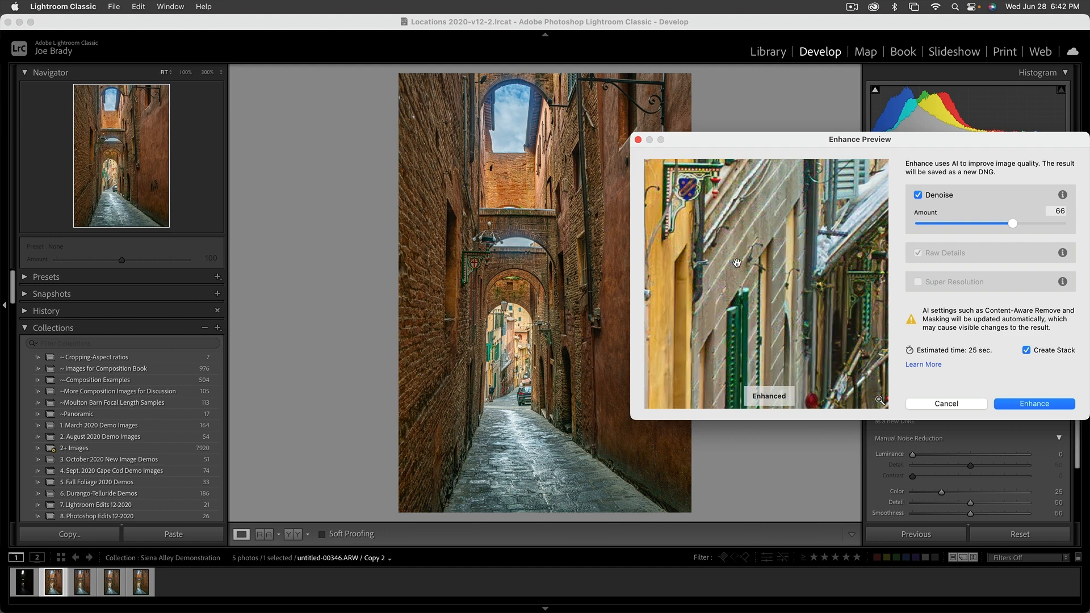
pyautogui.click(737, 263)
pyautogui.click(669, 350)
pyautogui.moveTo(669, 350); pyautogui.dragTo(830, 208)
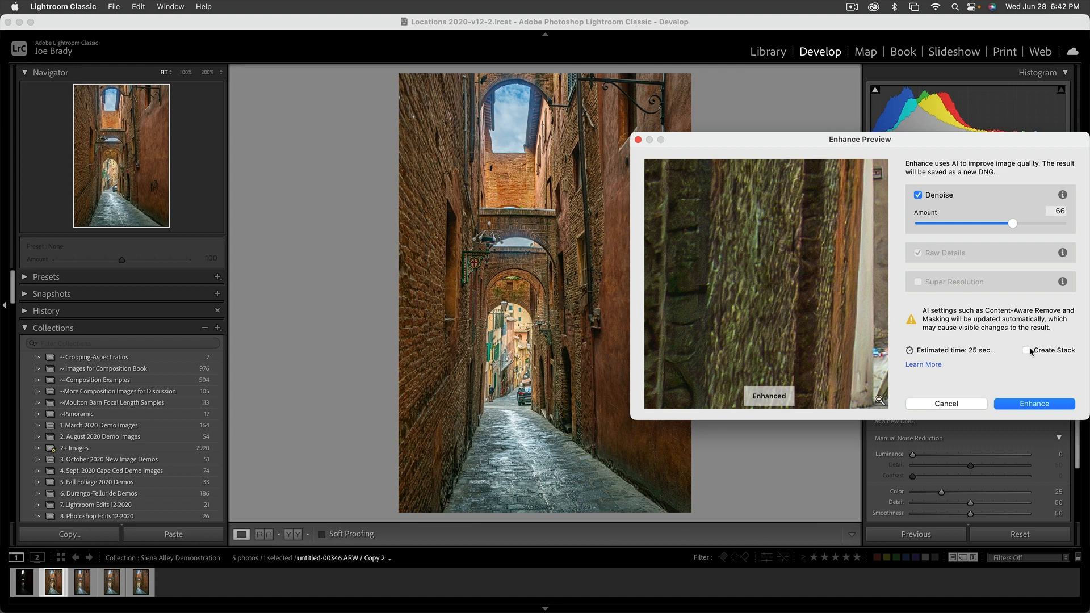
pyautogui.click(1028, 404)
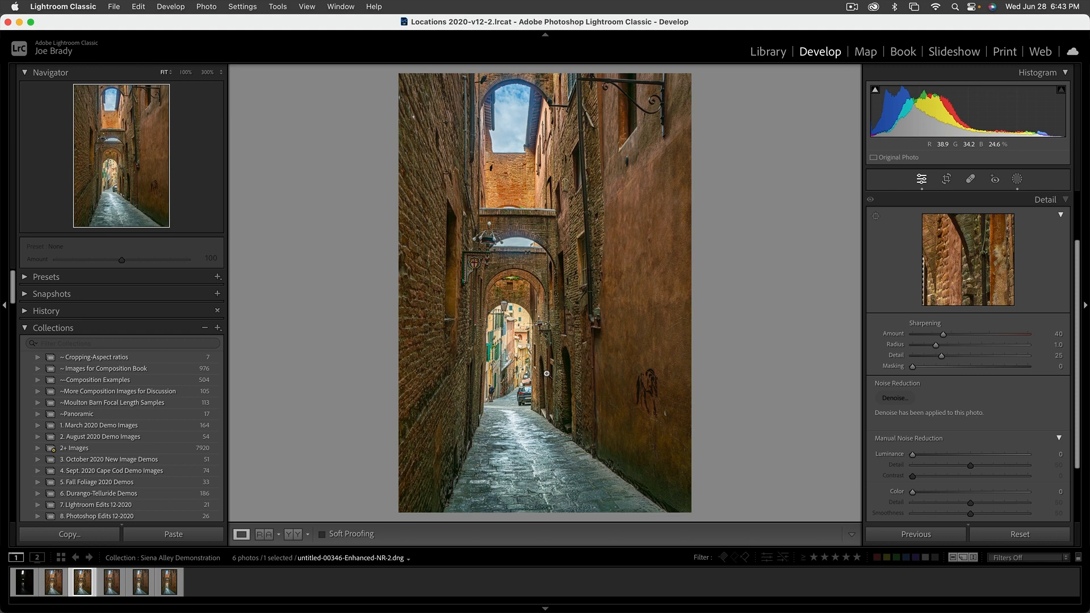
# Straighten the photo with the crop tool to an angle of -0.28 and commit it.
pyautogui.press('r')
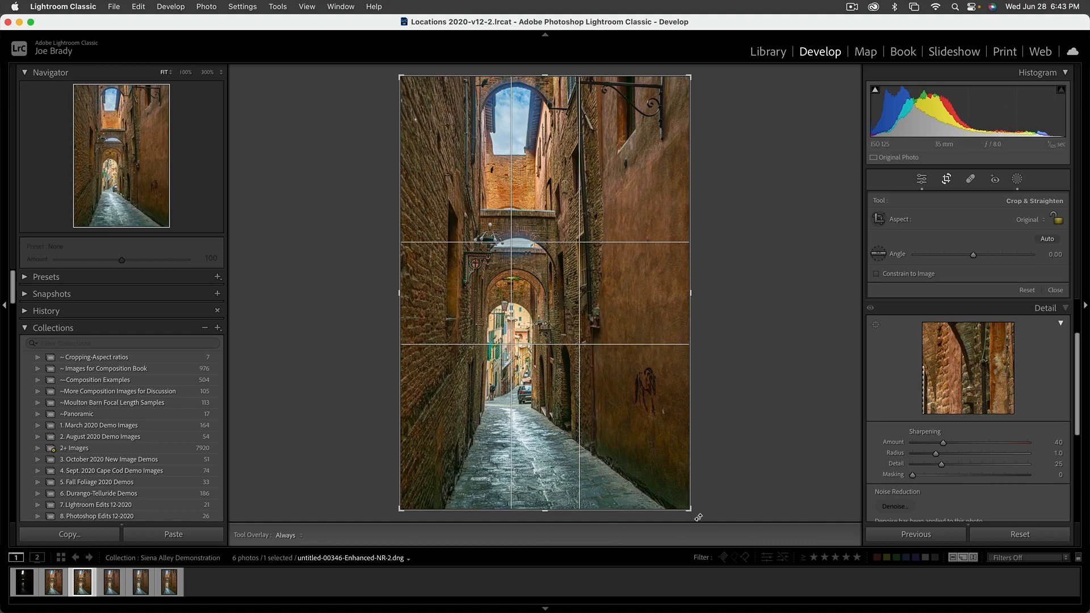
pyautogui.moveTo(699, 517); pyautogui.dragTo(702, 521)
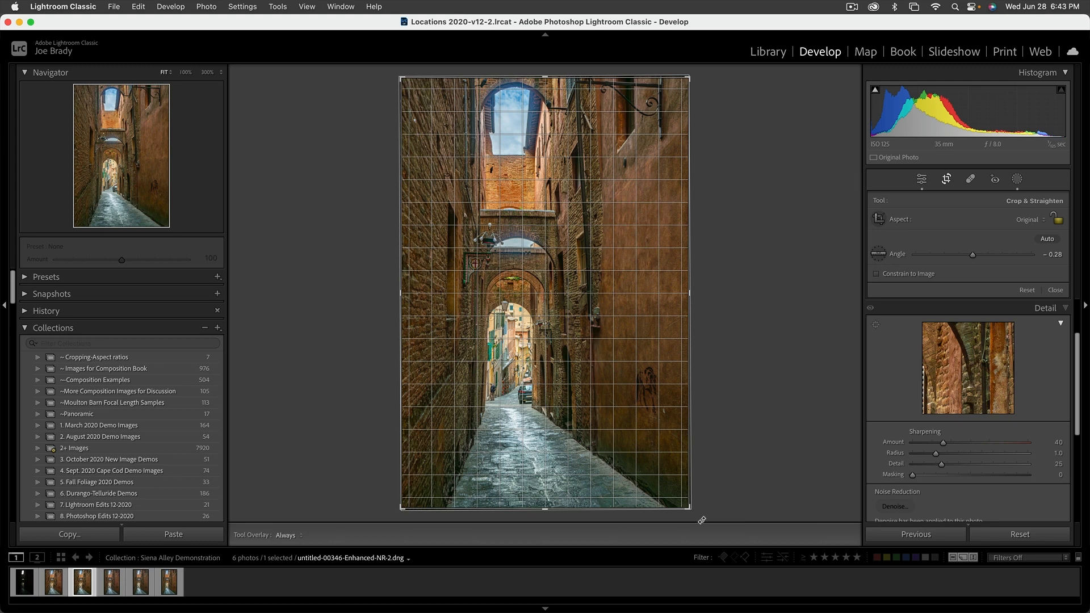
pyautogui.moveTo(702, 520); pyautogui.dragTo(703, 520)
pyautogui.press('Return')
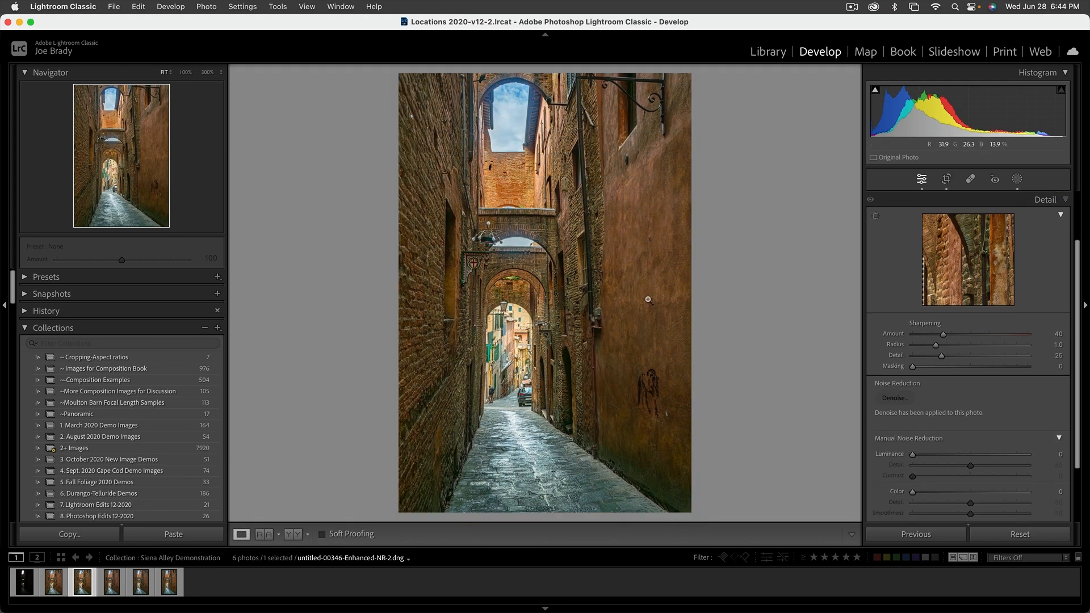
# Inspect the graffiti on the right wall at 100% zoom.
pyautogui.click(655, 399)
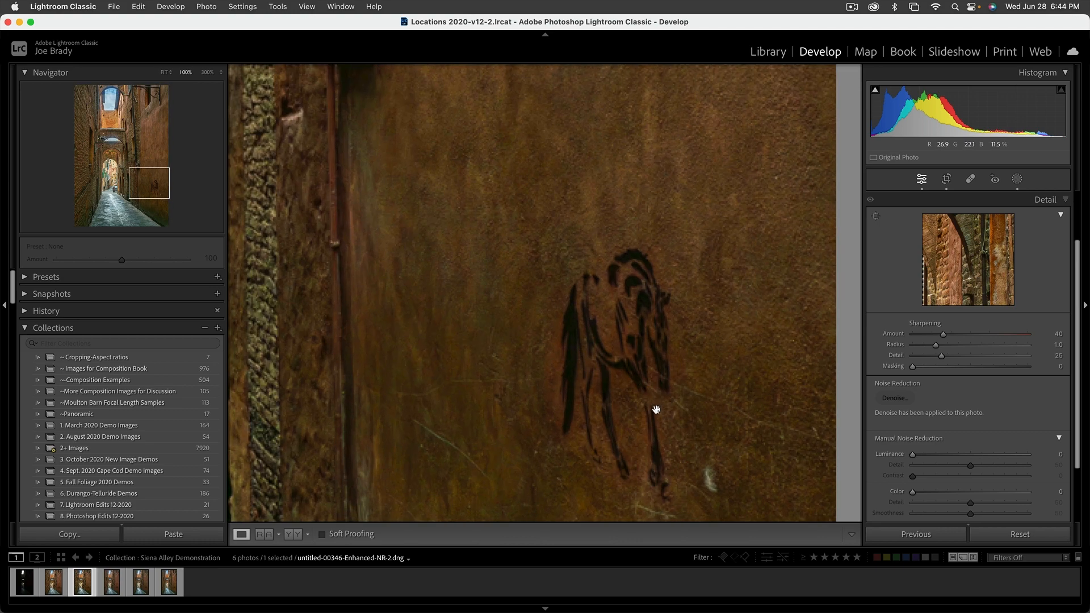
pyautogui.click(685, 434)
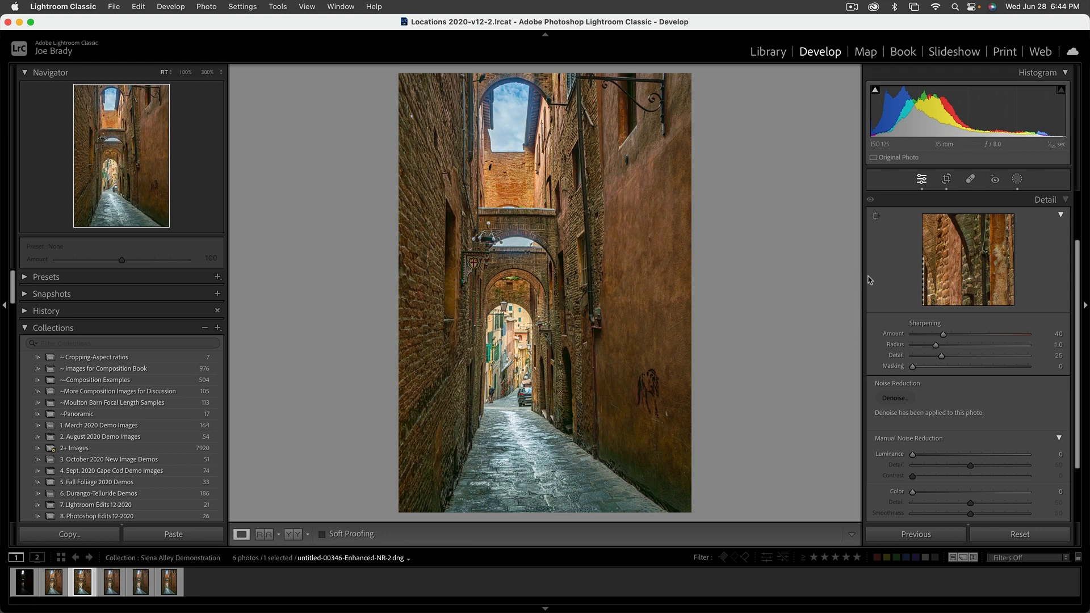
# Reopen the crop tool and set the aspect ratio to 11 x 17.
pyautogui.scroll(5, 1074, 205)
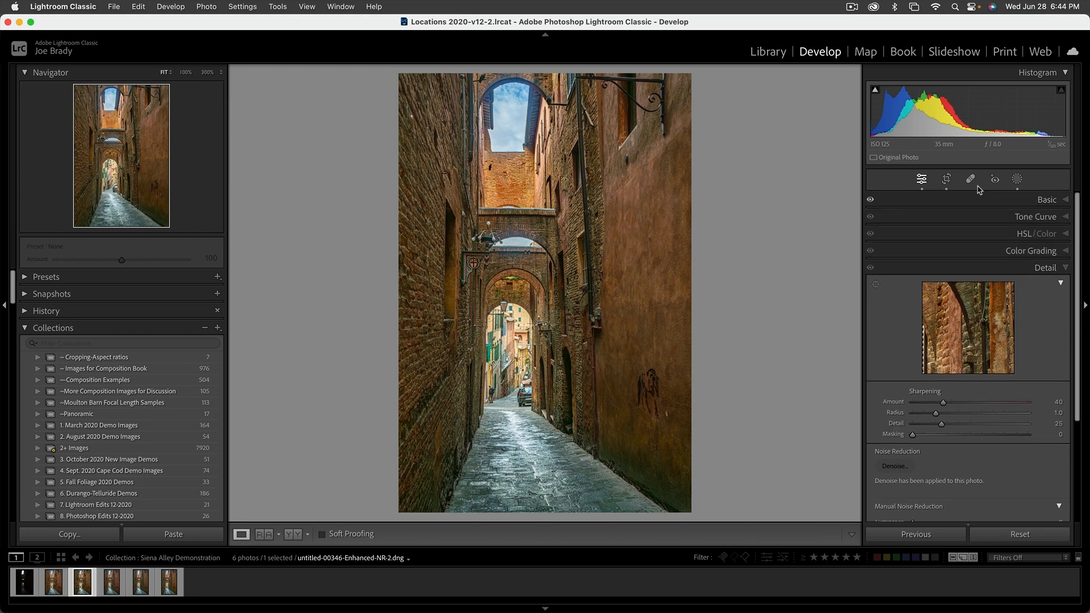
pyautogui.click(947, 179)
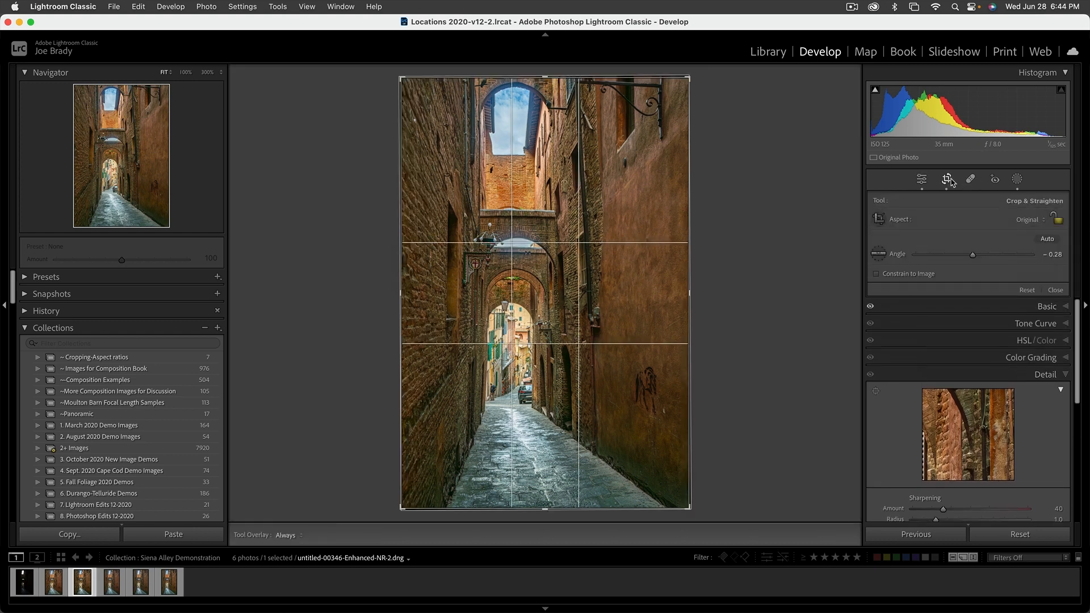
pyautogui.click(1031, 224)
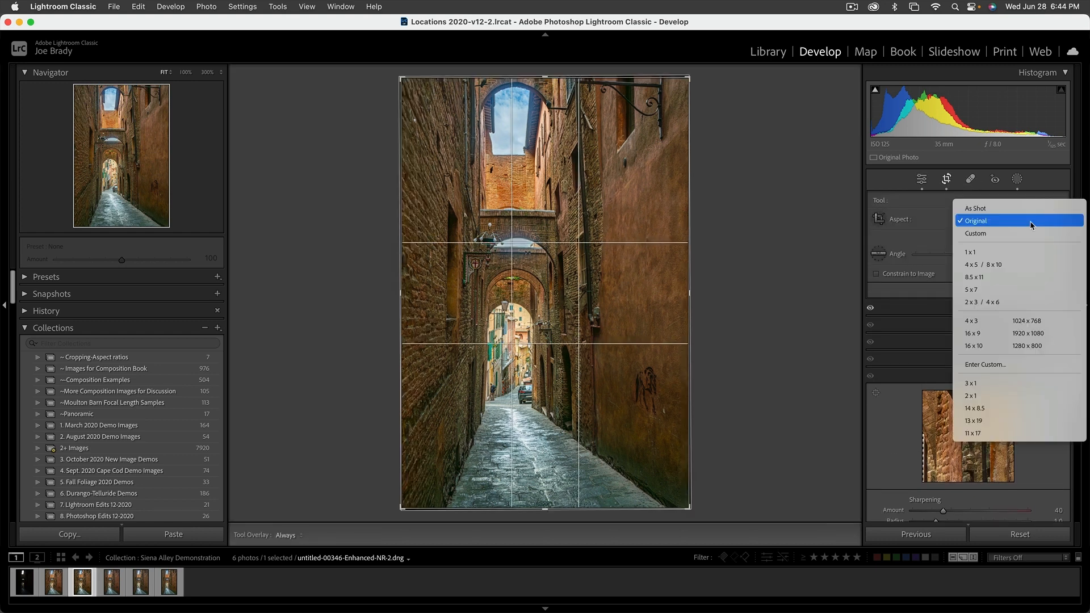
pyautogui.click(992, 436)
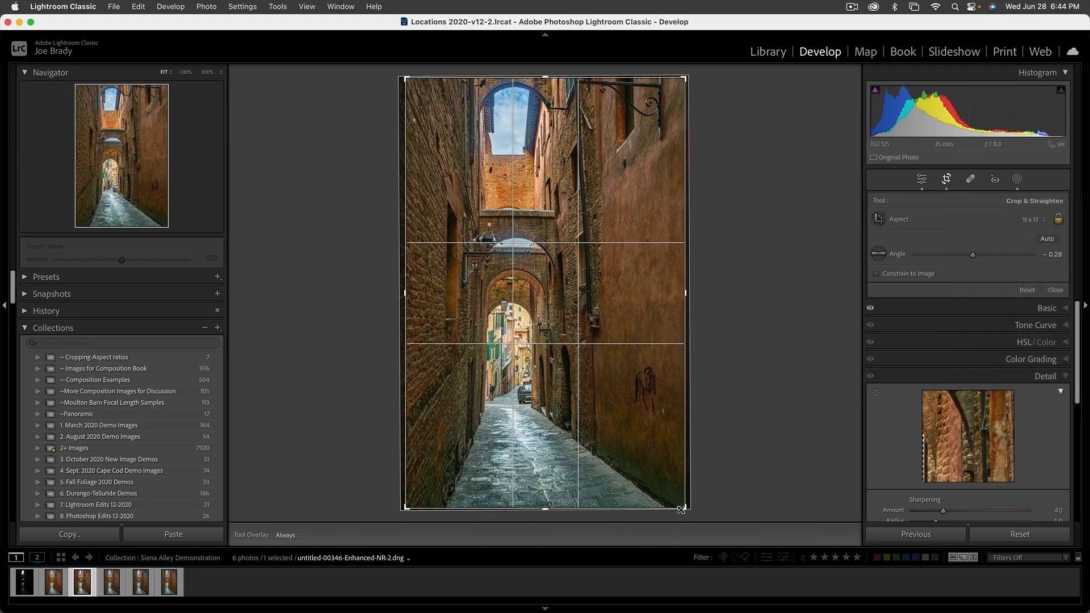
# Tighten the 11 x 17 crop around the alley by resizing the crop frame and repositioning the image, then commit it.
pyautogui.moveTo(683, 509); pyautogui.dragTo(690, 518)
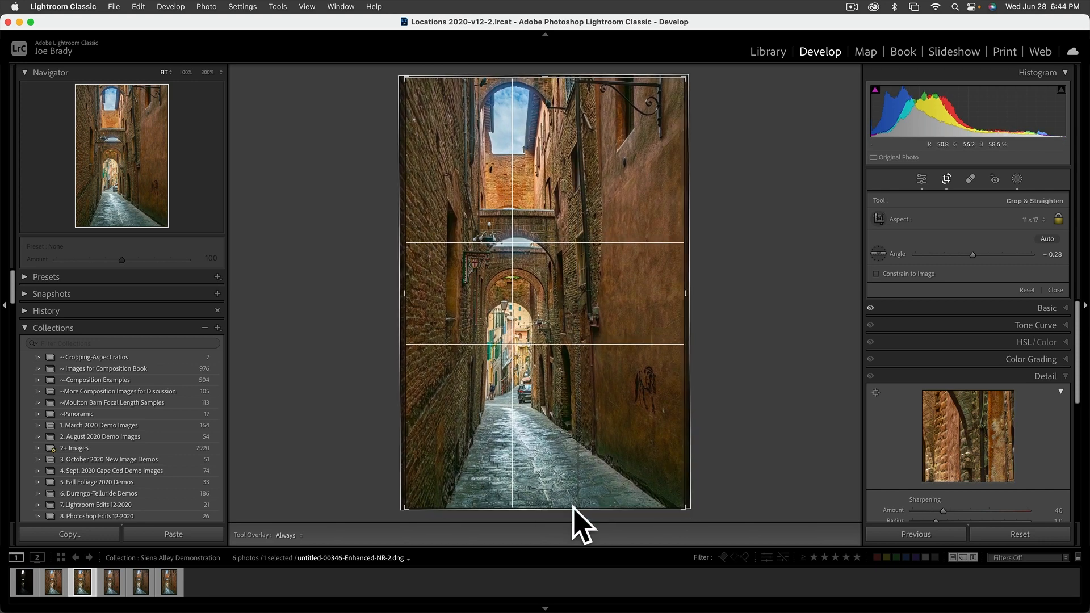
pyautogui.moveTo(684, 499); pyautogui.dragTo(648, 473)
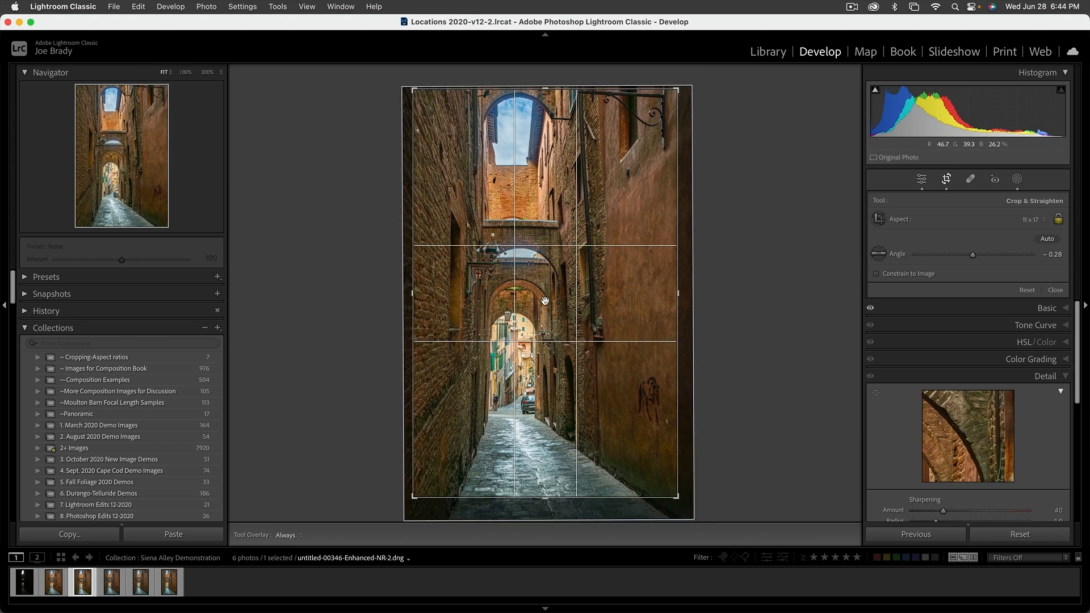
pyautogui.moveTo(589, 321); pyautogui.dragTo(588, 319)
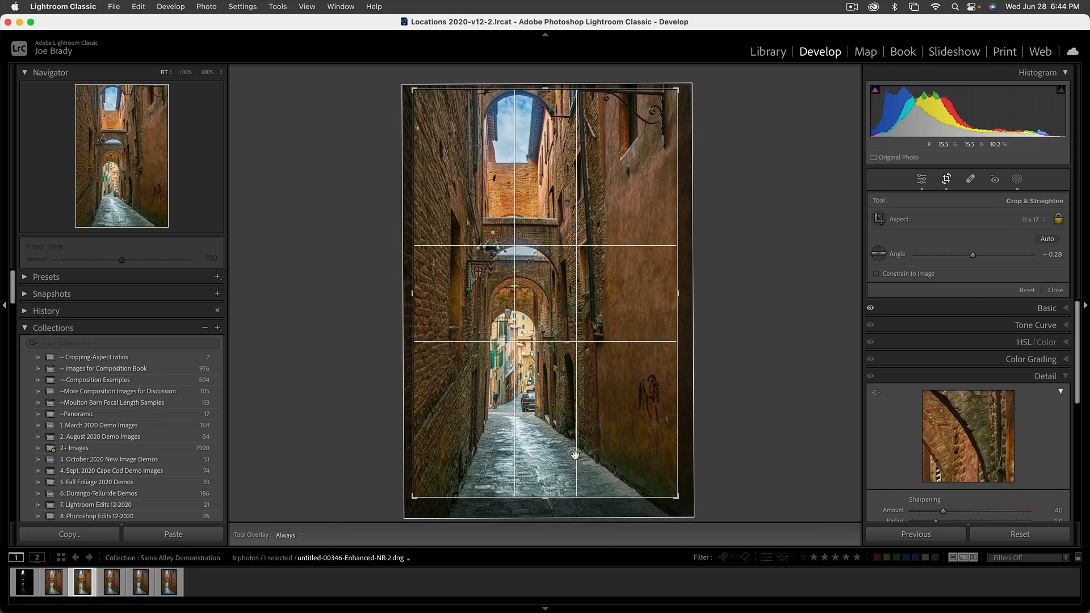
pyautogui.moveTo(549, 499); pyautogui.dragTo(549, 502)
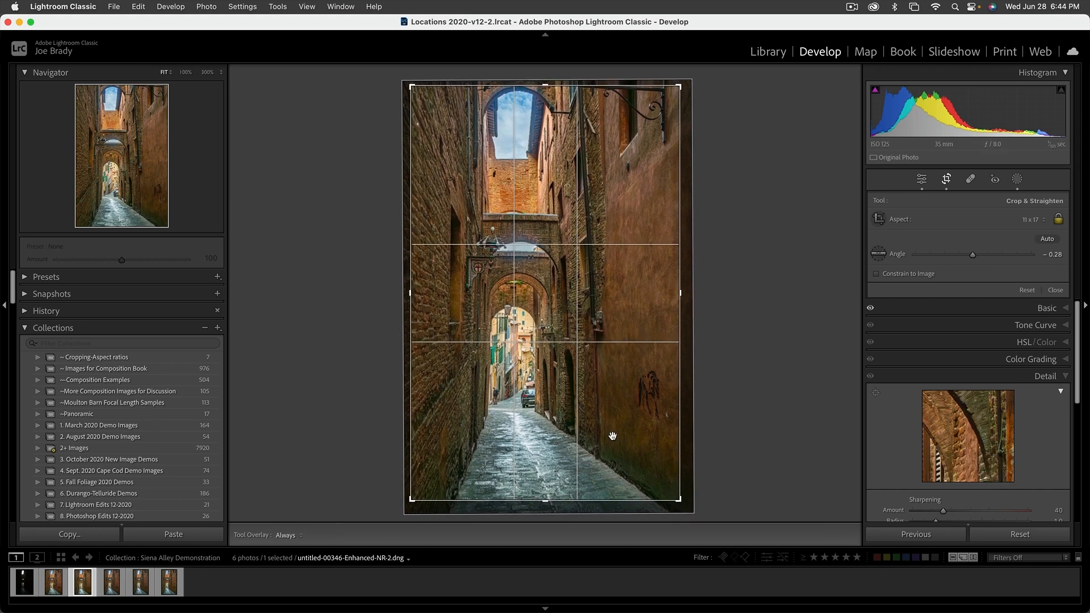
pyautogui.moveTo(614, 439); pyautogui.dragTo(611, 441)
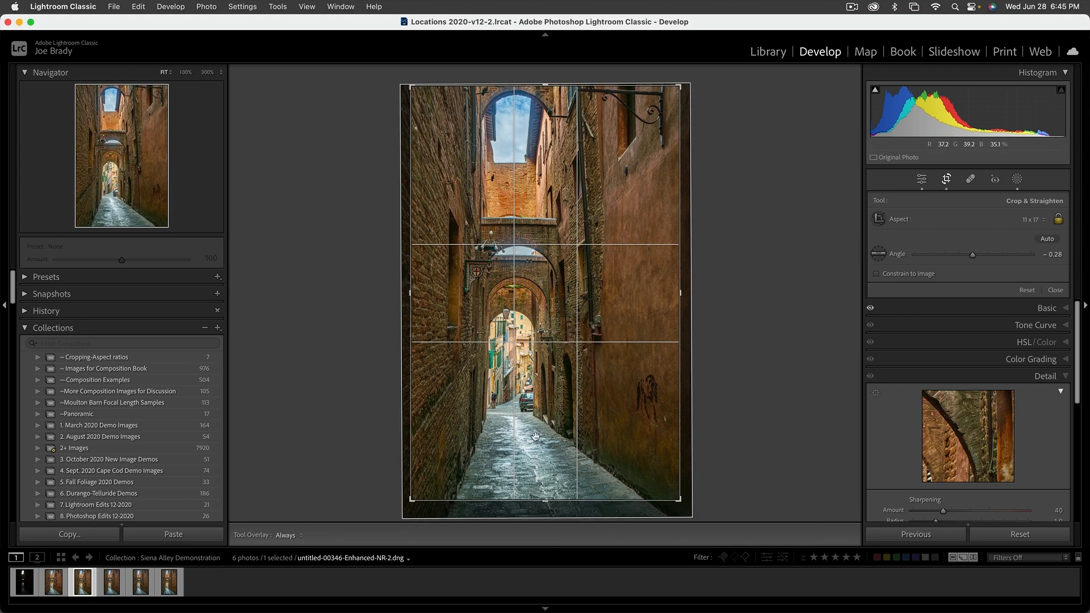
pyautogui.moveTo(679, 500); pyautogui.dragTo(683, 506)
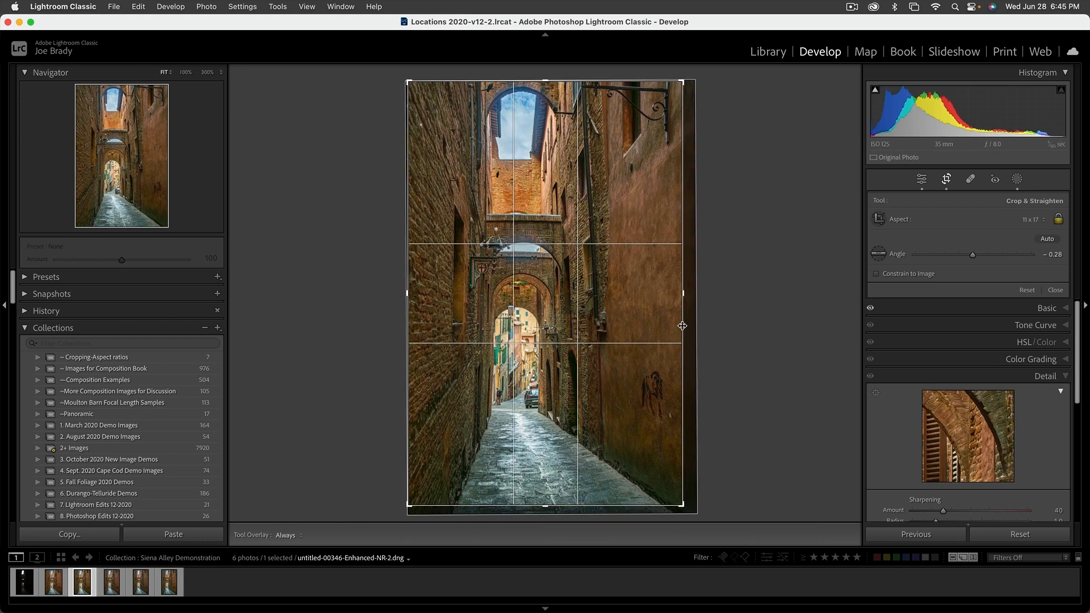
pyautogui.moveTo(684, 296); pyautogui.dragTo(670, 297)
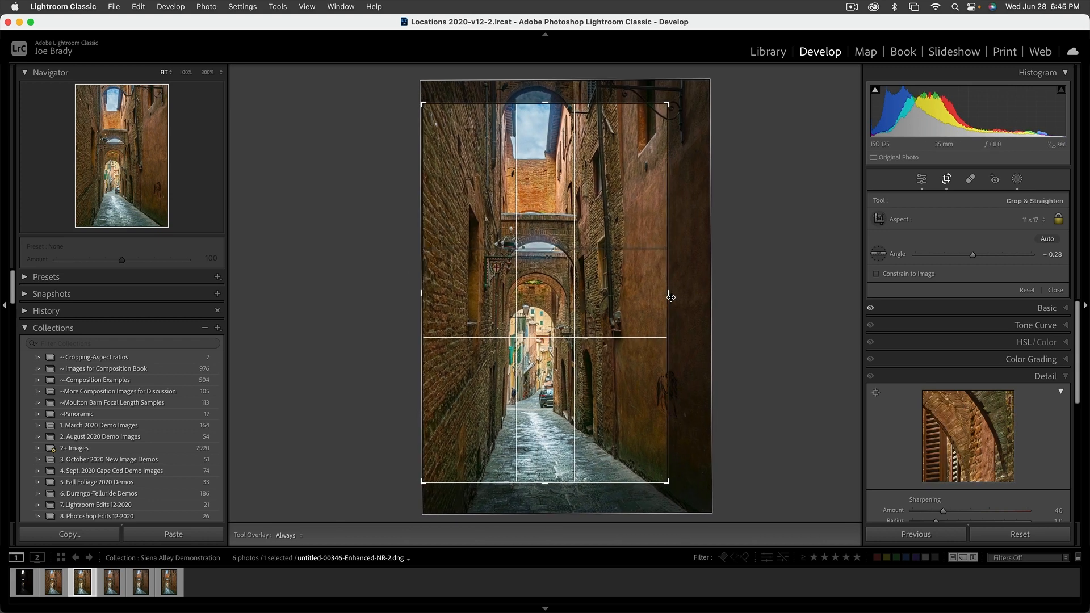
pyautogui.moveTo(602, 302); pyautogui.dragTo(586, 278)
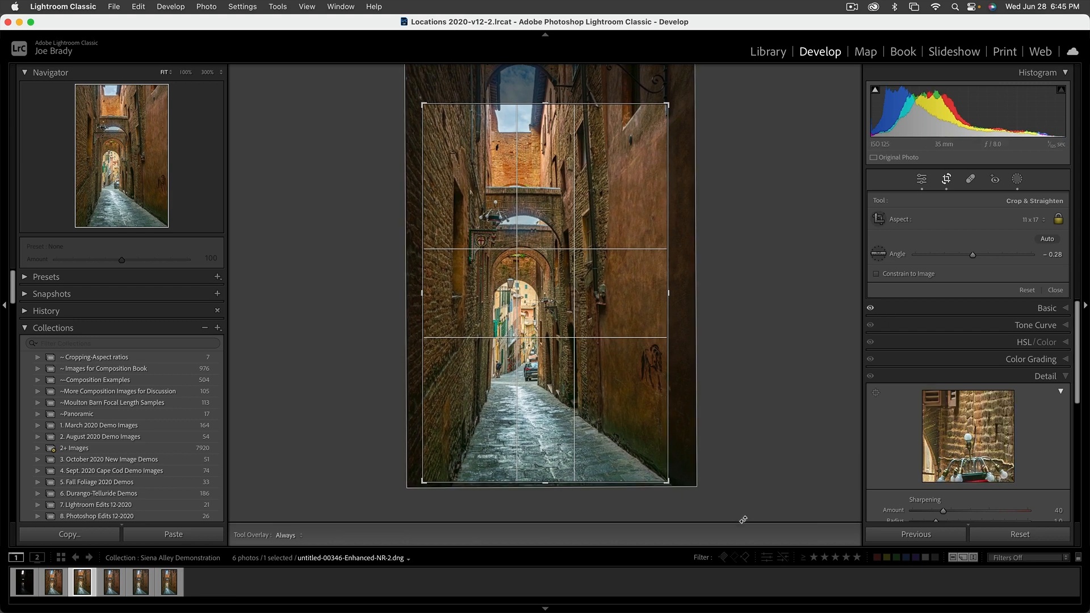
pyautogui.press('Return')
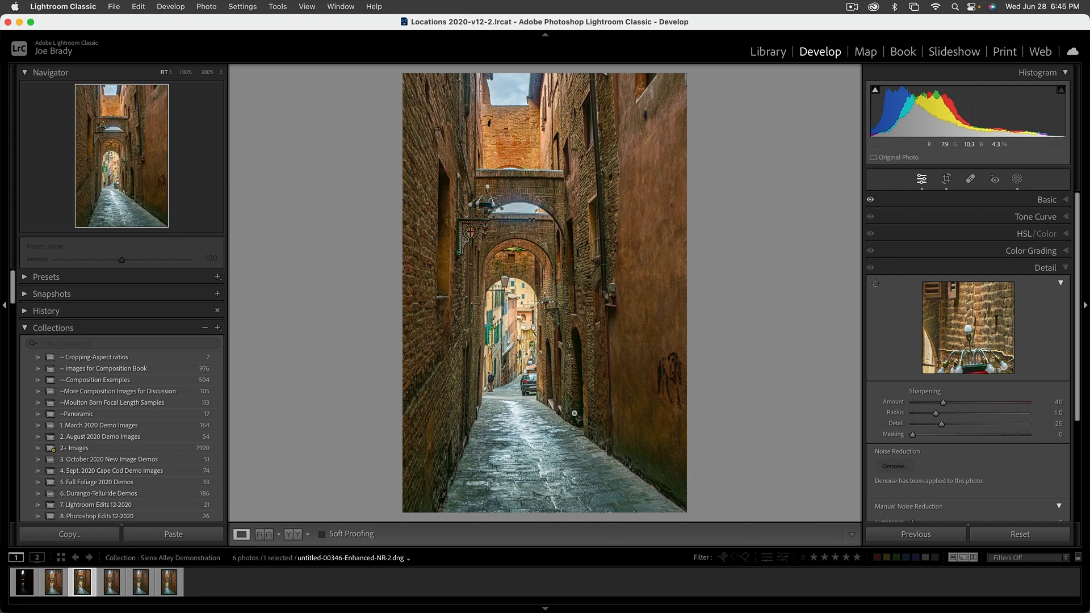
# Reopen the crop and enlarge the frame upward to include more of the top arch, then commit it.
pyautogui.press('r')
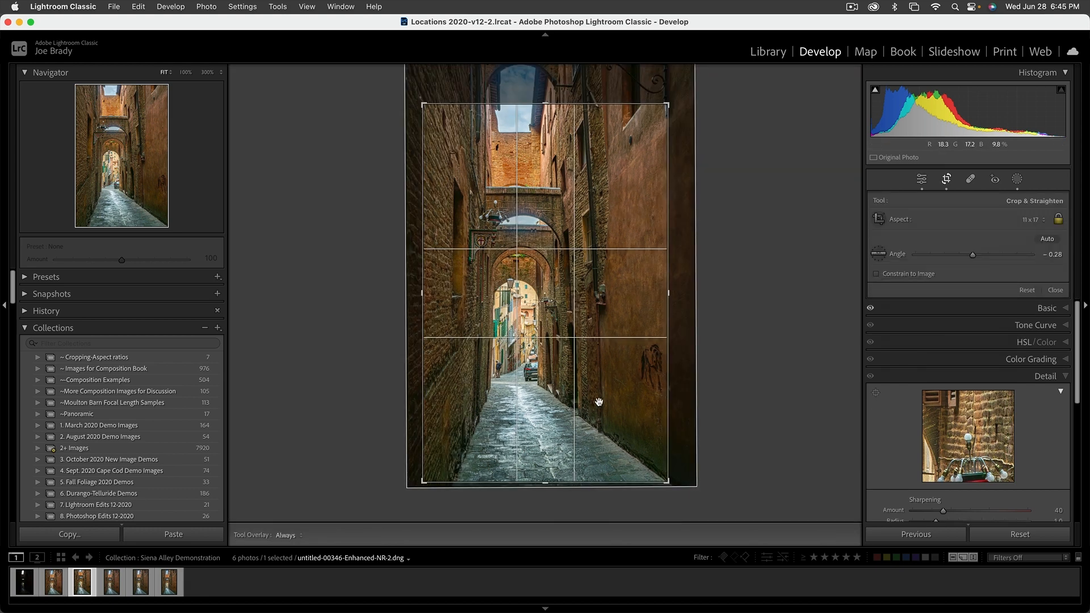
pyautogui.moveTo(544, 104); pyautogui.dragTo(543, 80)
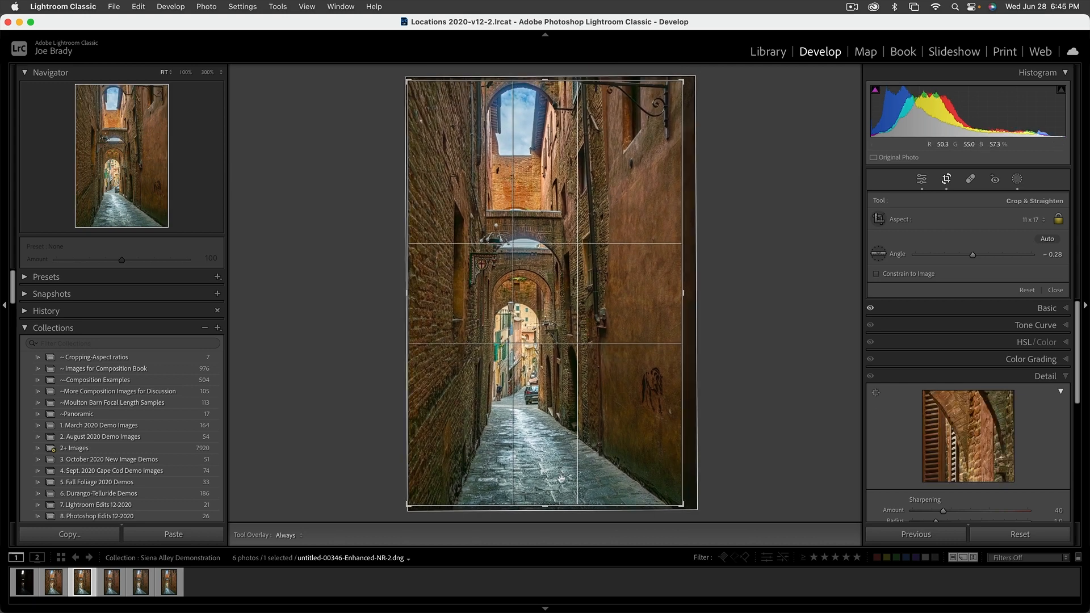
pyautogui.moveTo(548, 501); pyautogui.dragTo(548, 498)
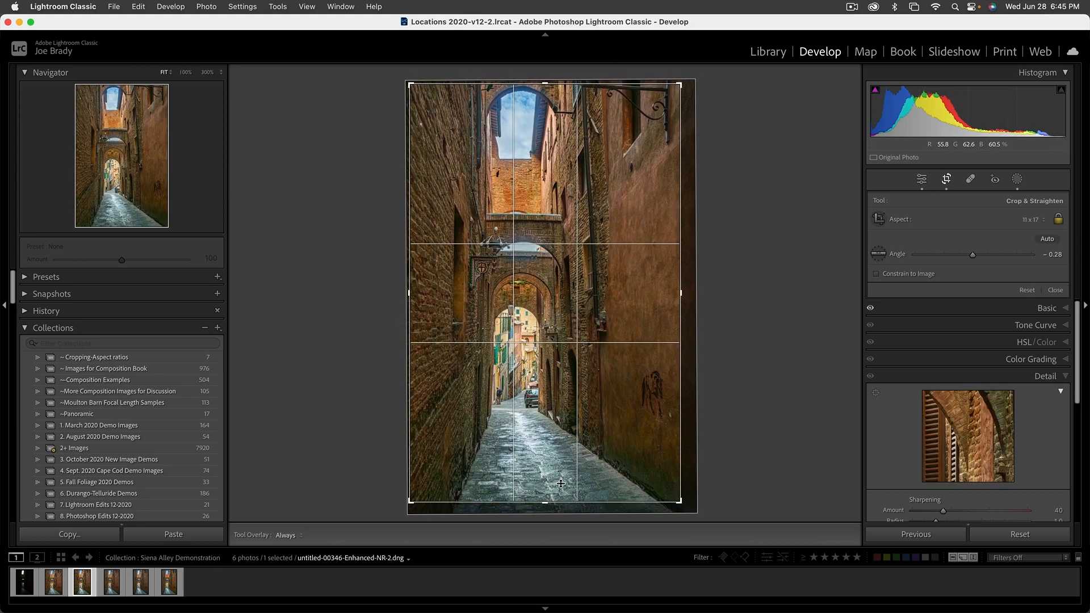
pyautogui.moveTo(598, 461); pyautogui.dragTo(592, 462)
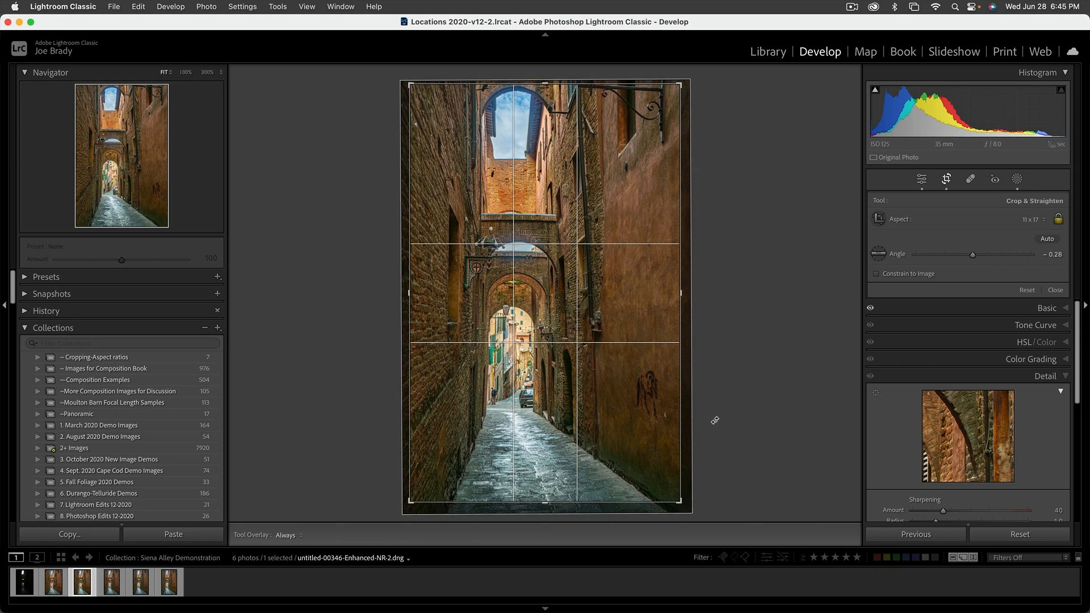
pyautogui.press('Return')
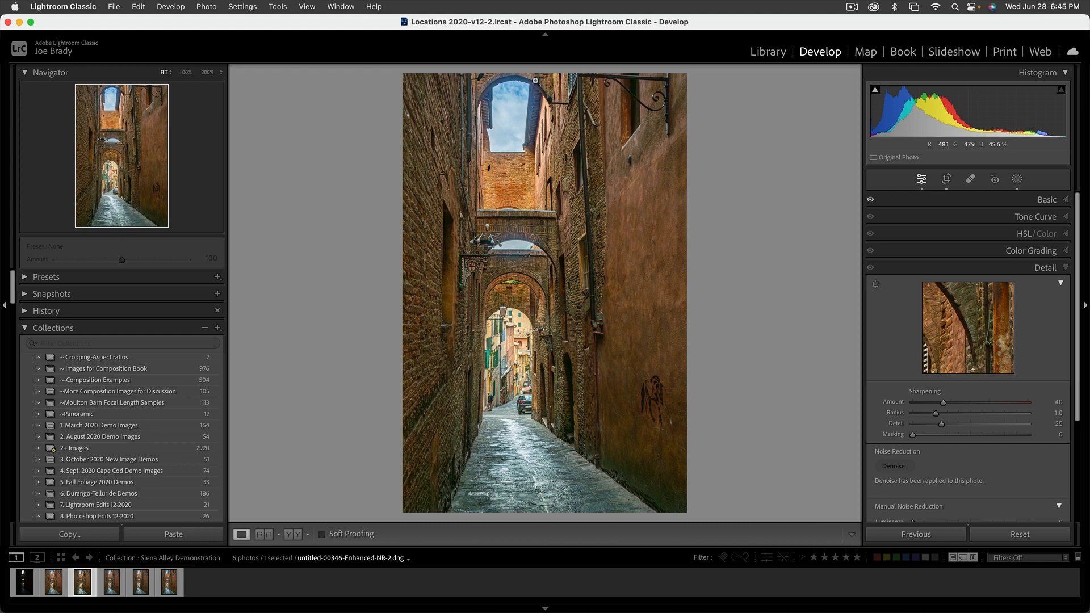
# Create a new brush mask with a smaller brush and paint over the upper central arches and passage.
pyautogui.click(1018, 180)
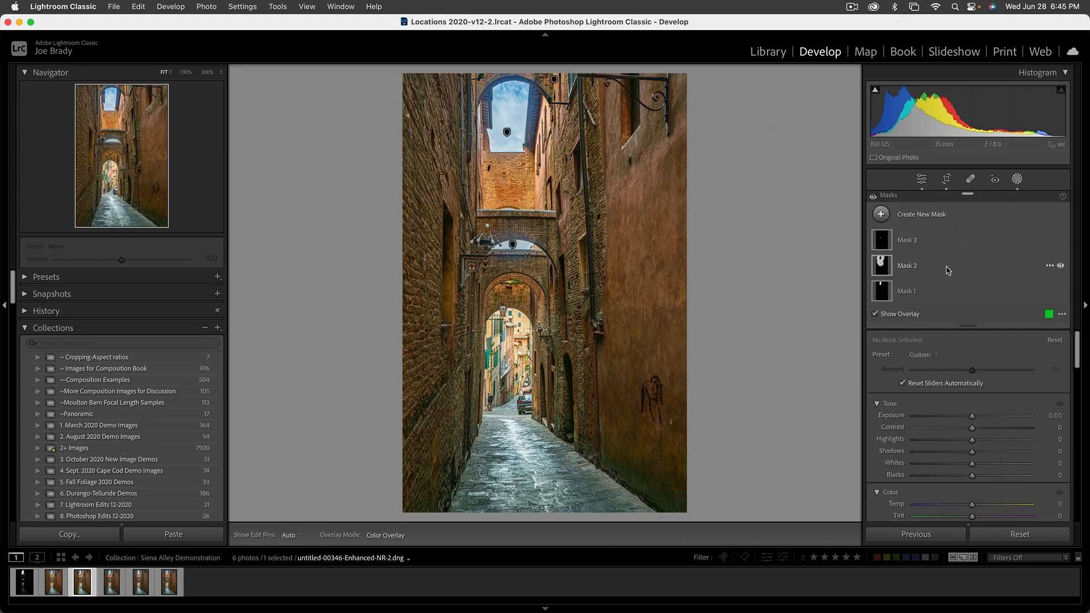
pyautogui.click(922, 214)
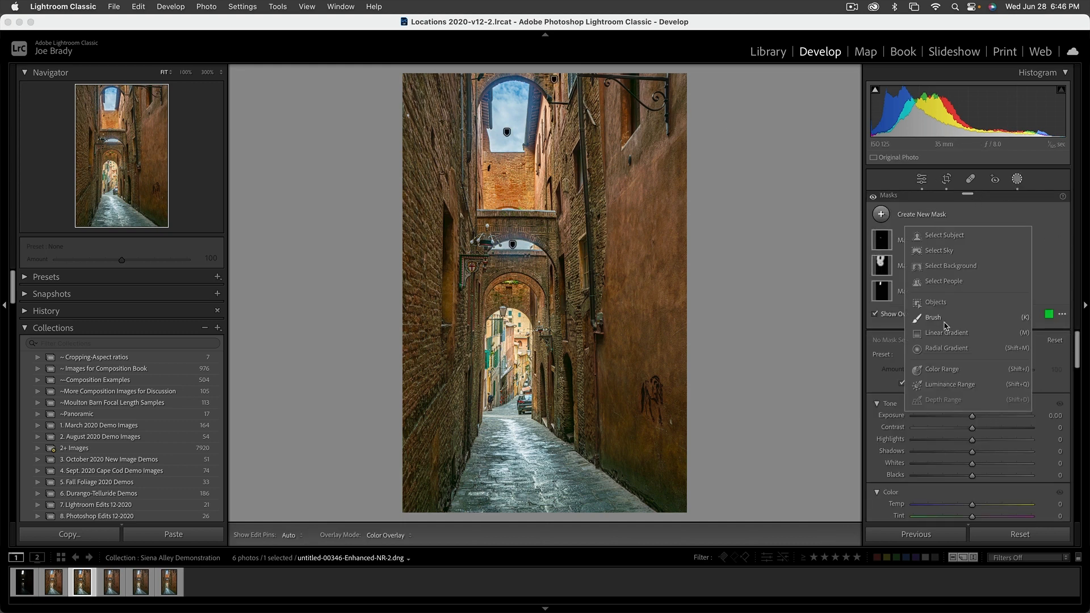
pyautogui.click(942, 323)
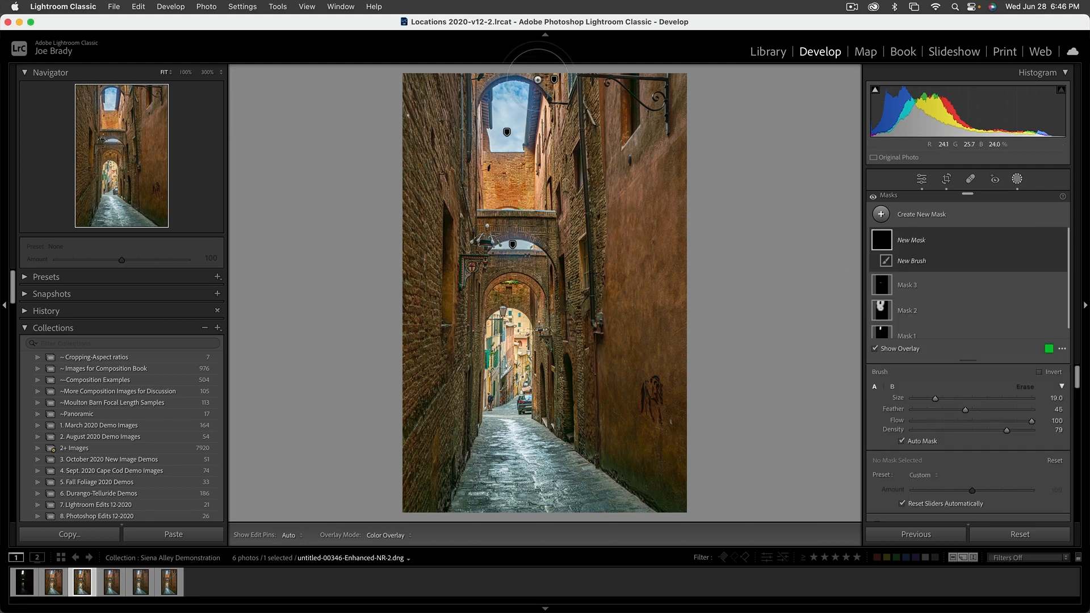
pyautogui.press('[')
pyautogui.moveTo(545, 80); pyautogui.dragTo(469, 80)
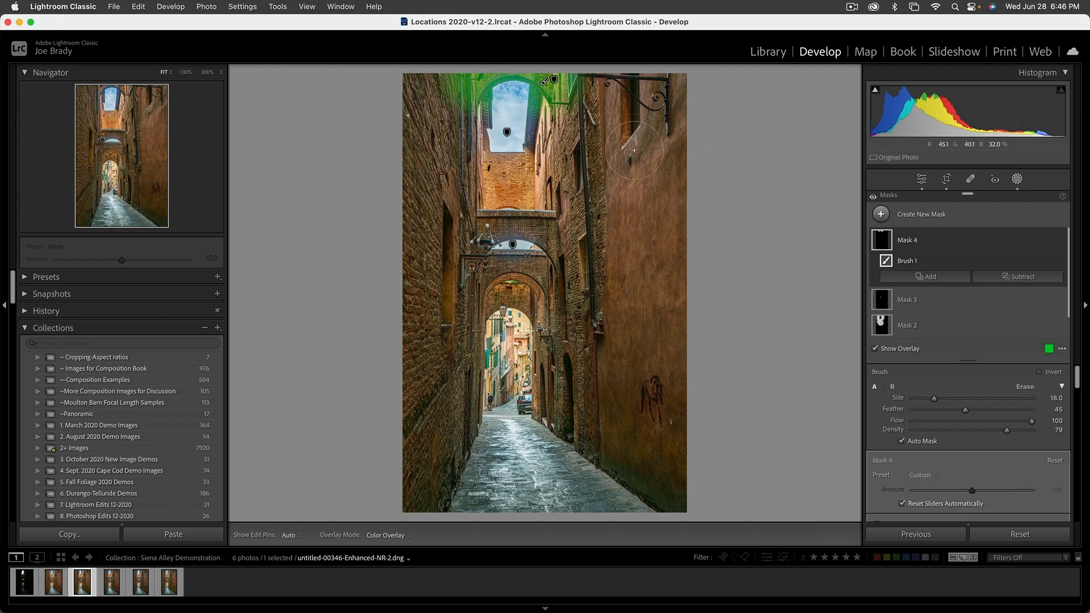
# Set the brush mask's Dehaze to 13.
pyautogui.scroll(-8, 959, 397)
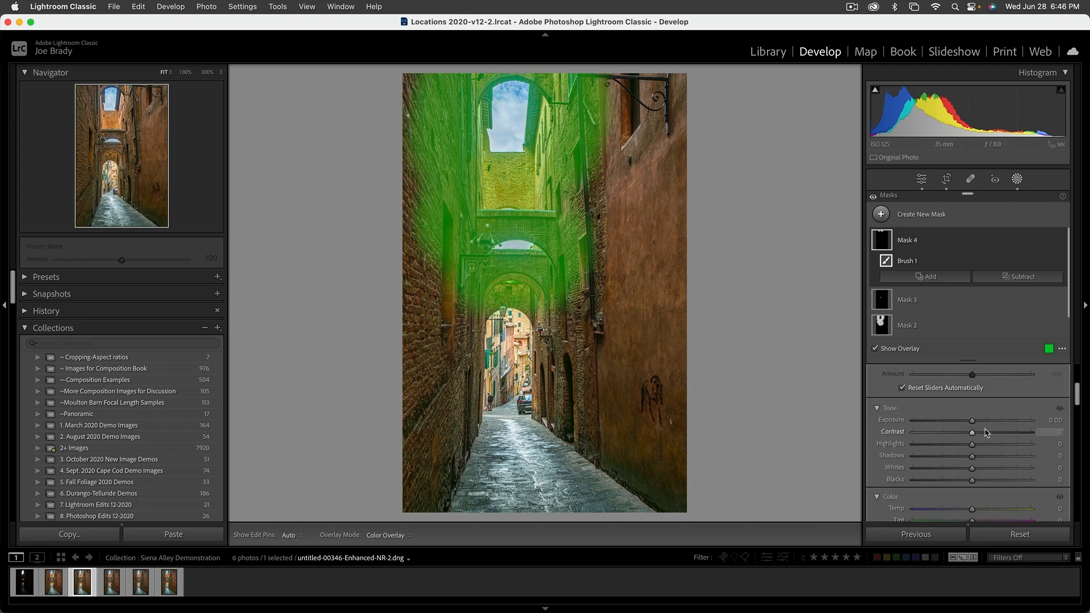
pyautogui.scroll(-5, 986, 433)
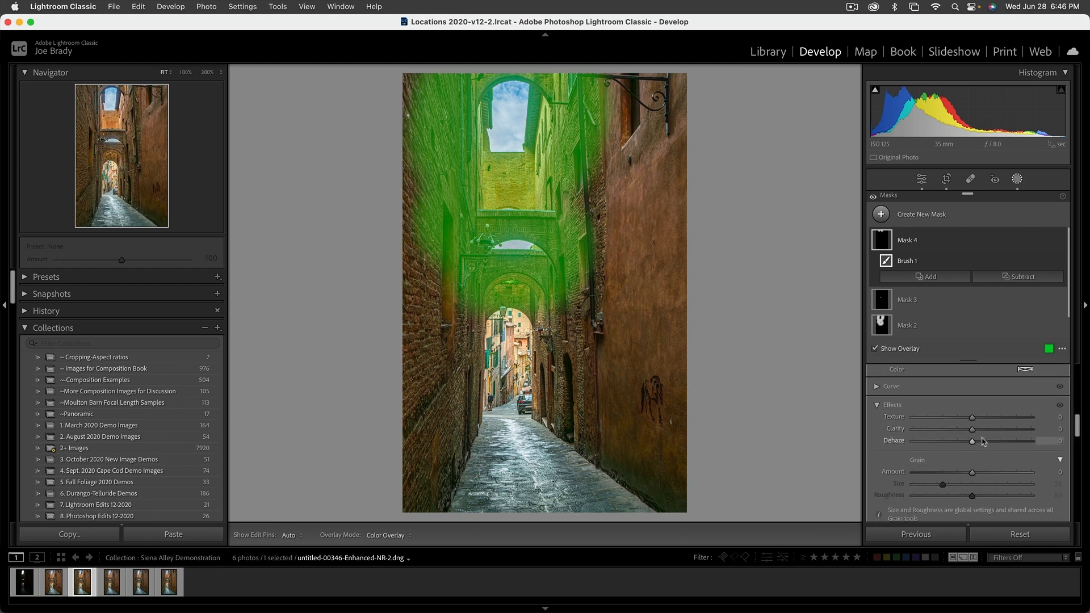
pyautogui.click(982, 447)
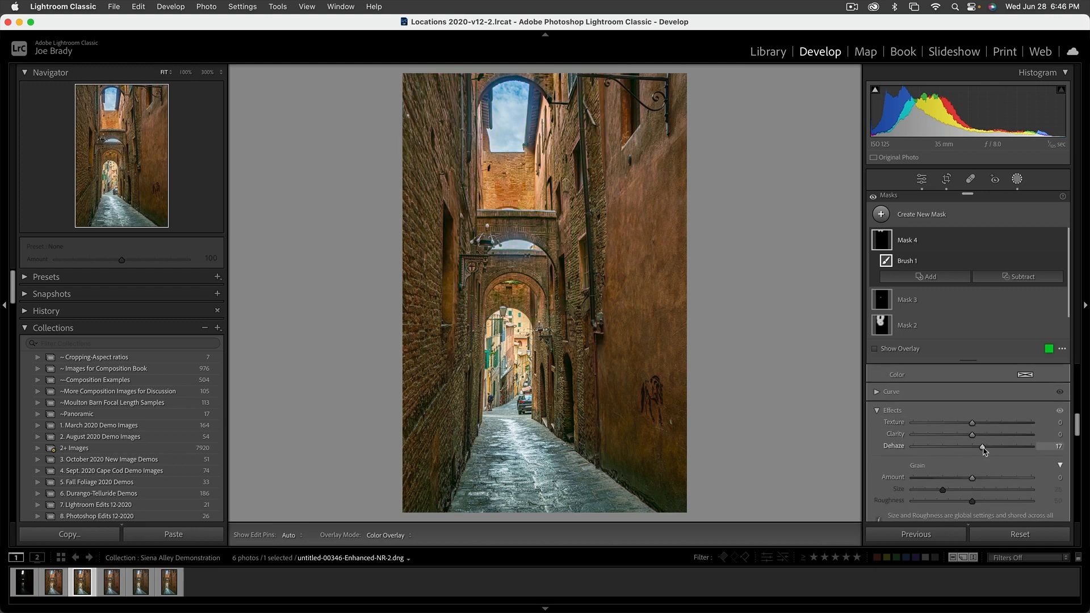
pyautogui.moveTo(984, 450); pyautogui.dragTo(985, 450)
# Lower the brush mask's Shadows to -16 and exit masking.
pyautogui.scroll(-3, 985, 431)
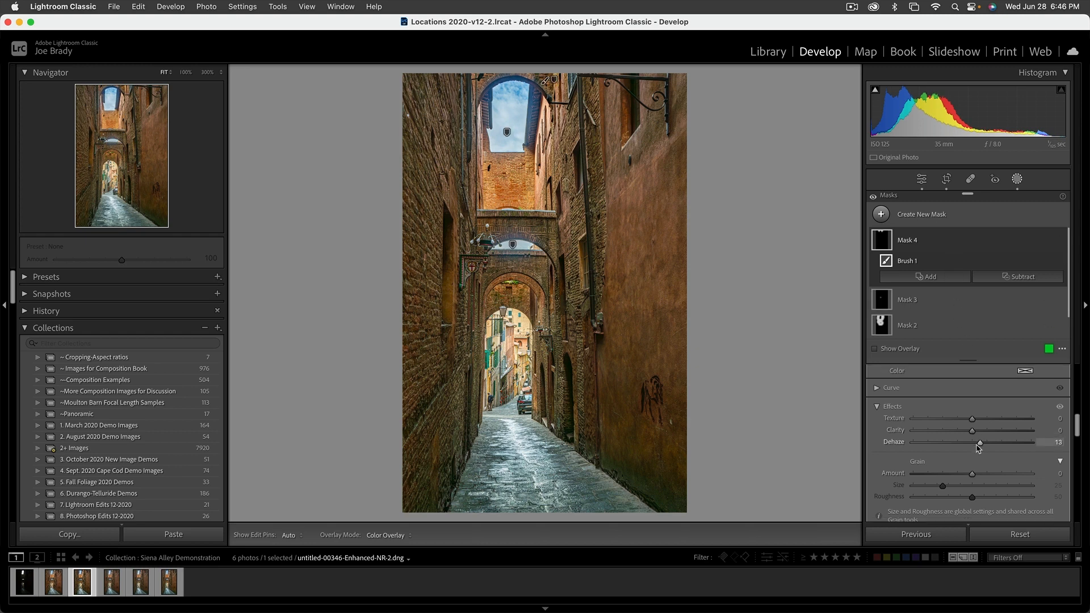
pyautogui.scroll(10, 977, 449)
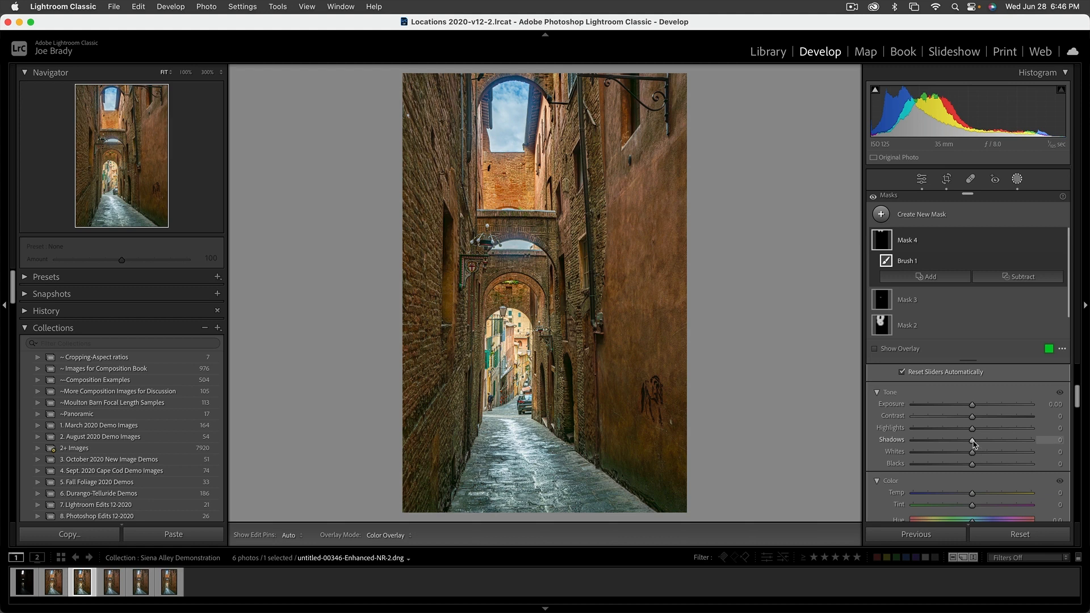
pyautogui.moveTo(962, 443); pyautogui.dragTo(959, 444)
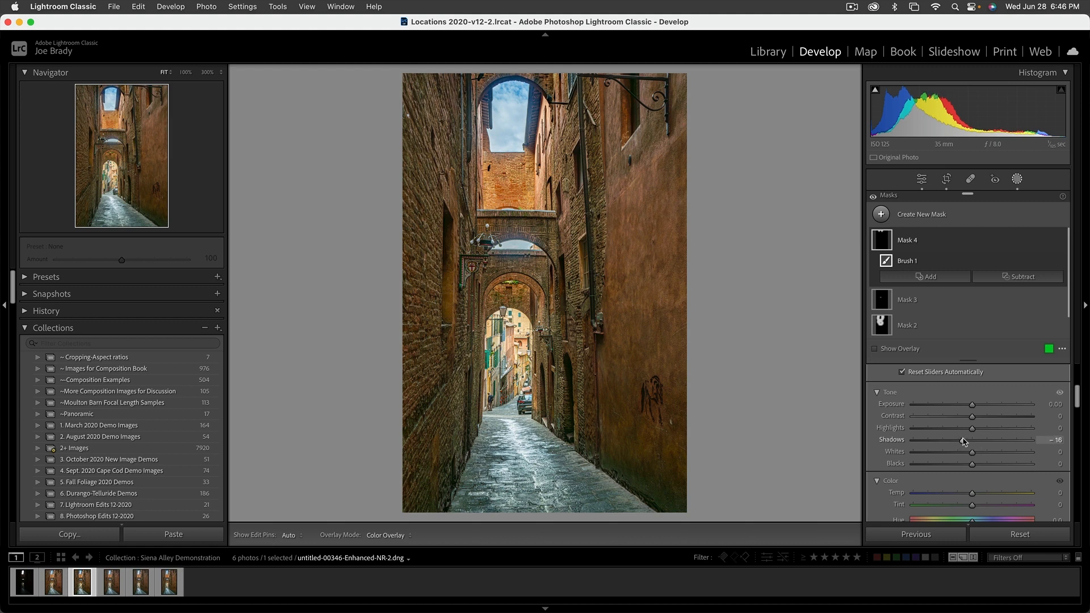
pyautogui.scroll(-4, 966, 443)
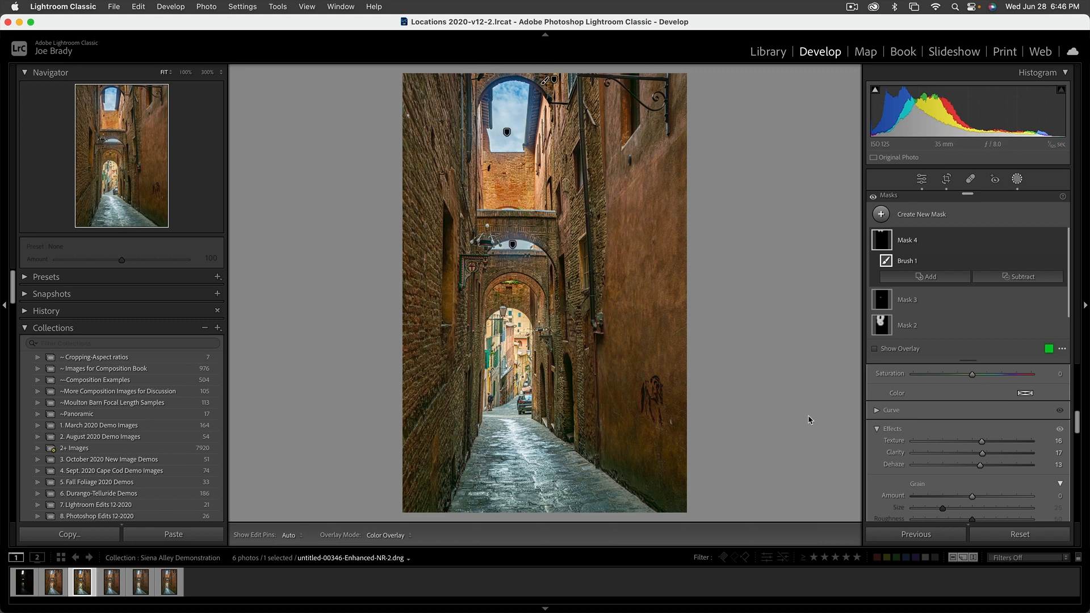
pyautogui.click(777, 414)
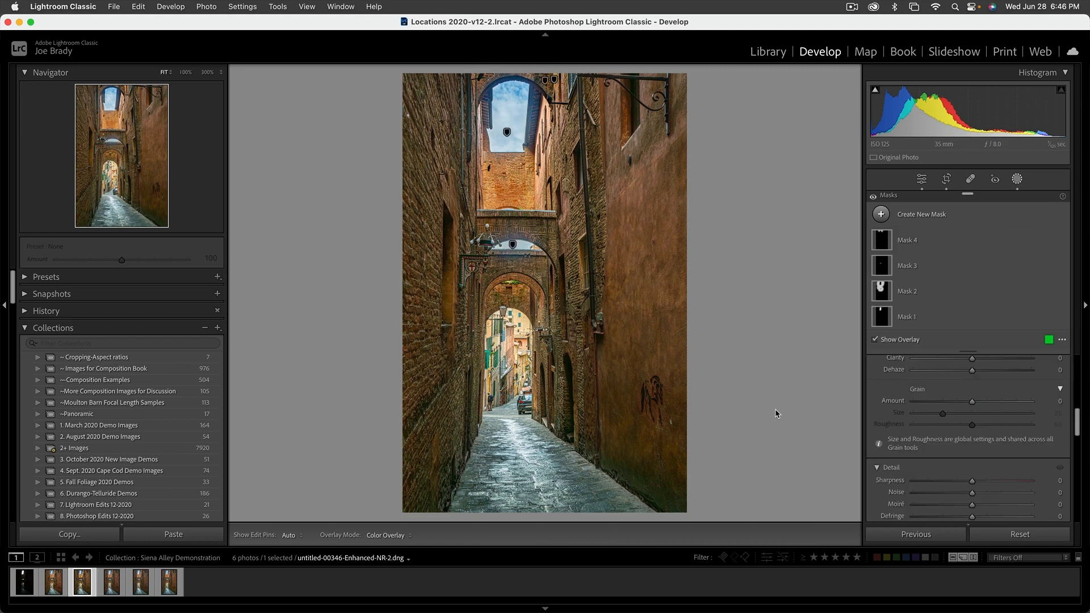
pyautogui.press('Escape')
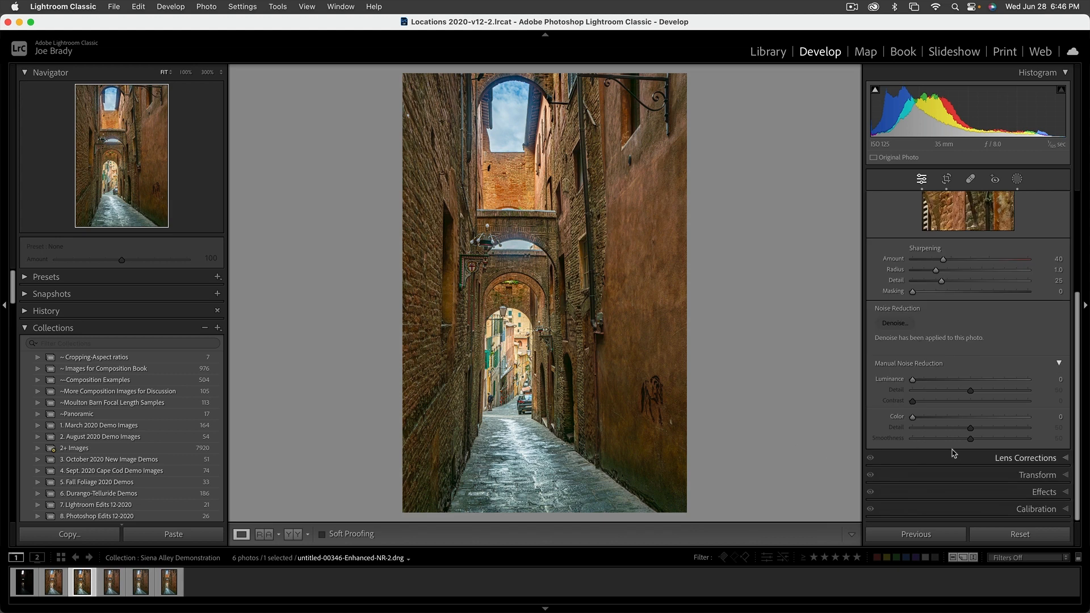
# Add a post-crop vignette with amount -12 in Effects.
pyautogui.click(1037, 492)
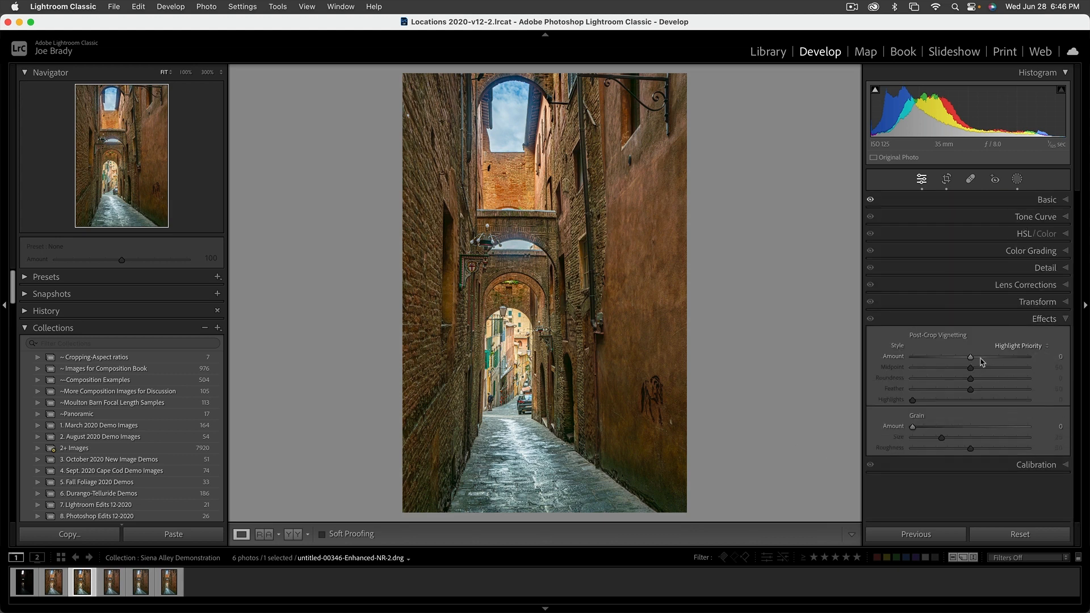
pyautogui.moveTo(971, 360); pyautogui.dragTo(964, 360)
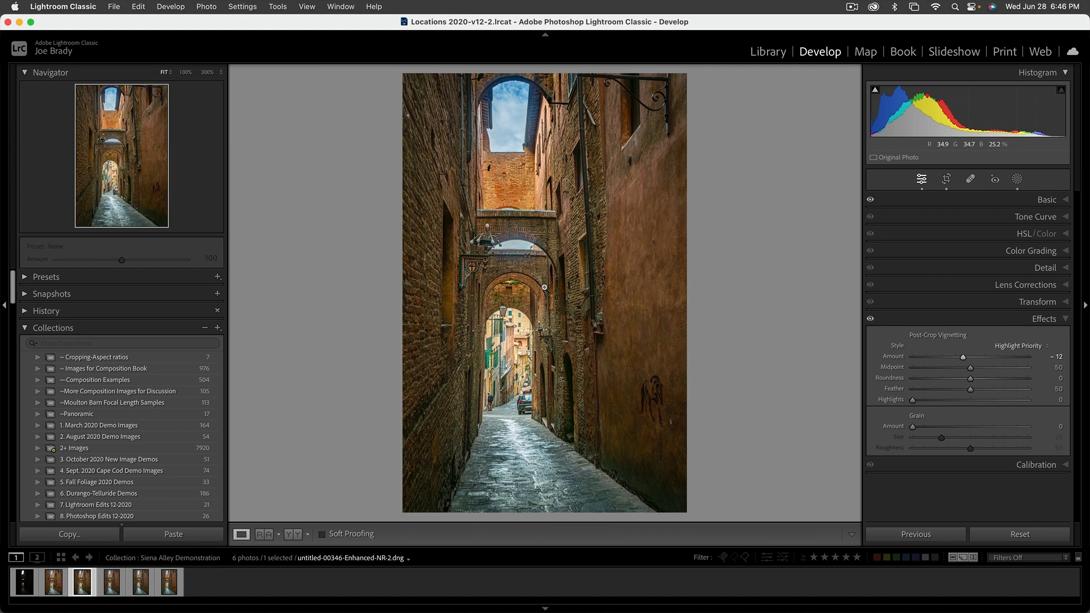
# Create a new radial gradient mask and shape it as a tall ellipse over the central arched passage.
pyautogui.click(1017, 178)
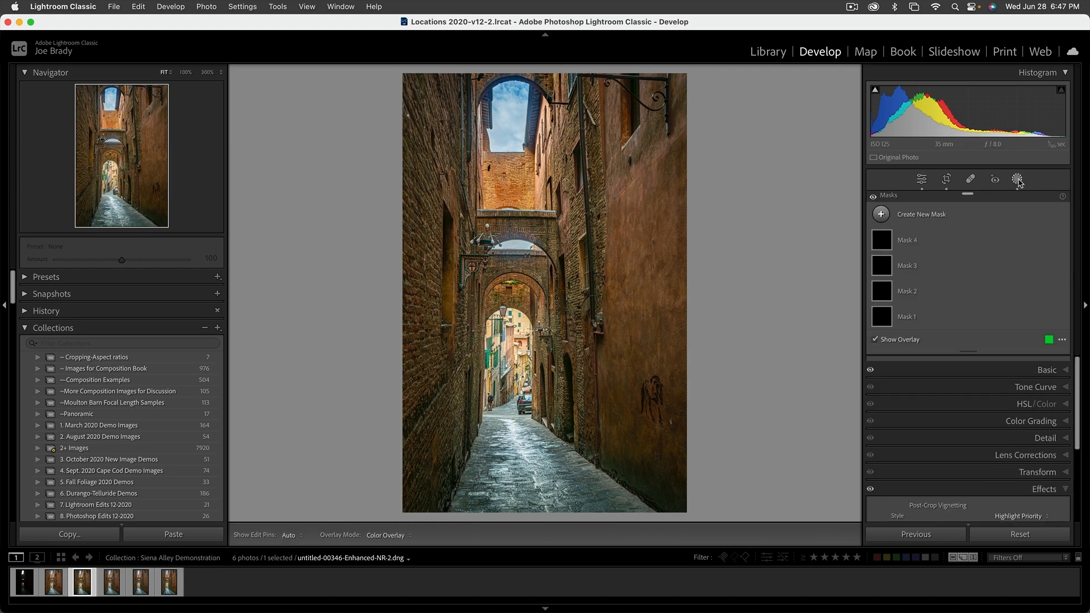
pyautogui.click(938, 217)
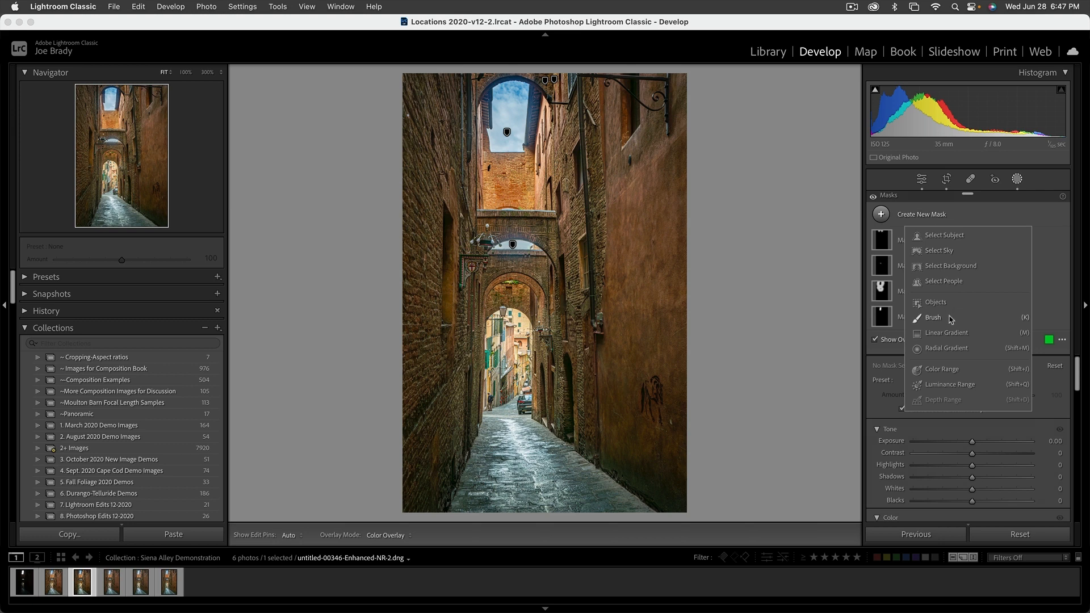
pyautogui.click(946, 348)
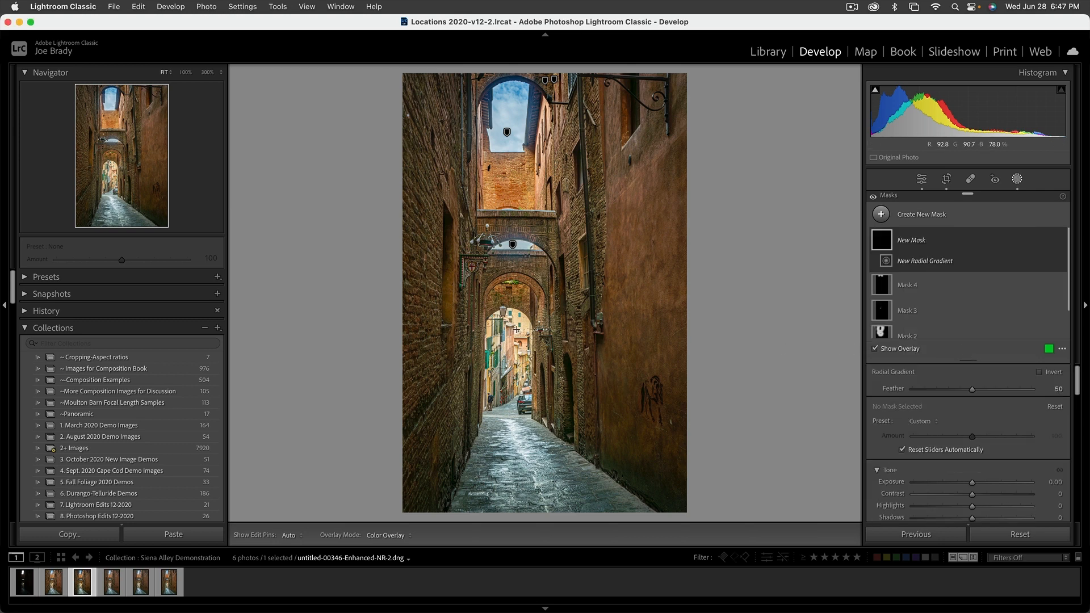
pyautogui.moveTo(518, 330); pyautogui.dragTo(594, 501)
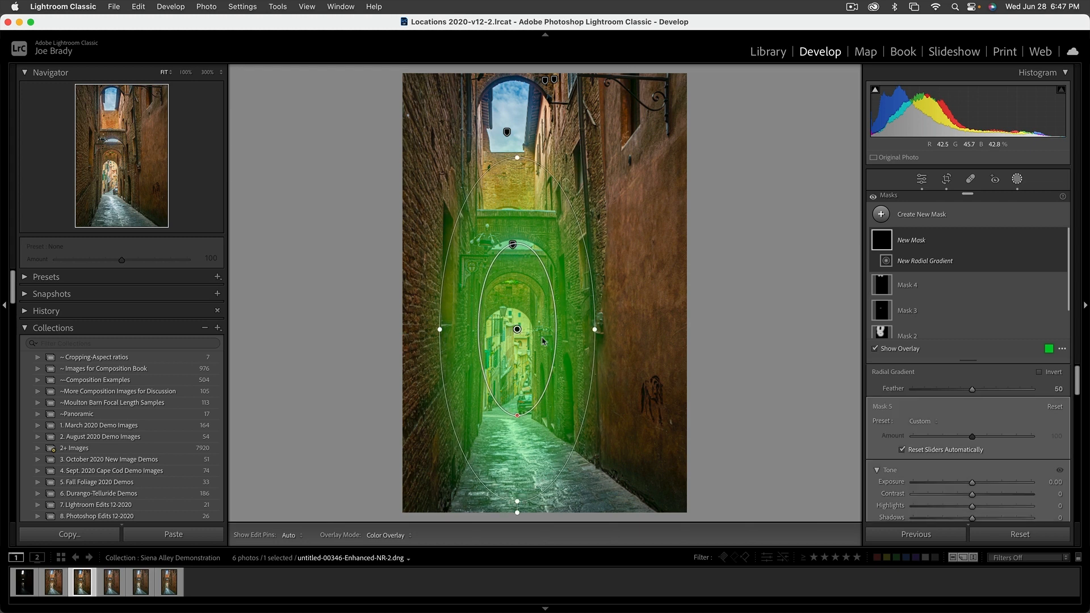
pyautogui.moveTo(518, 329); pyautogui.dragTo(531, 329)
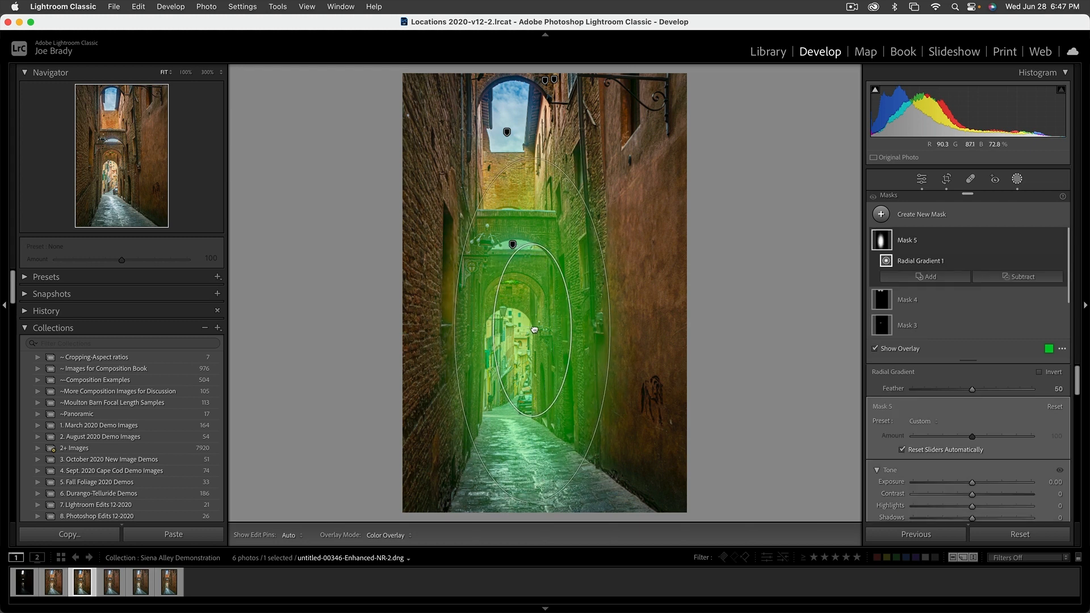
pyautogui.moveTo(616, 329); pyautogui.dragTo(615, 315)
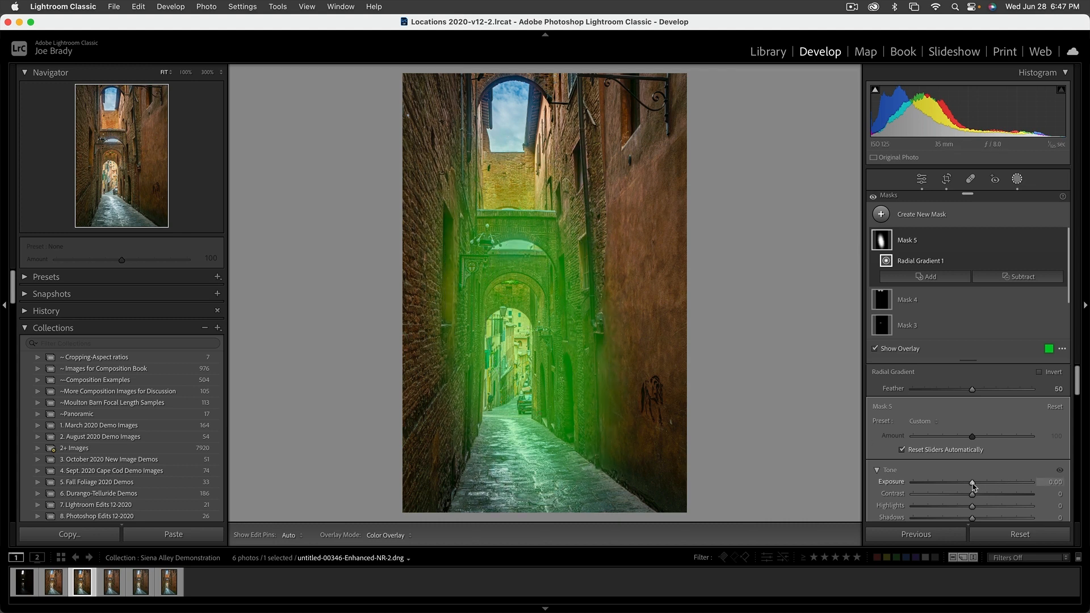
# Raise the radial mask's Exposure to 0.95, lower its Highlights to -42, and exit masking.
pyautogui.moveTo(972, 483); pyautogui.dragTo(982, 483)
pyautogui.scroll(-3, 983, 484)
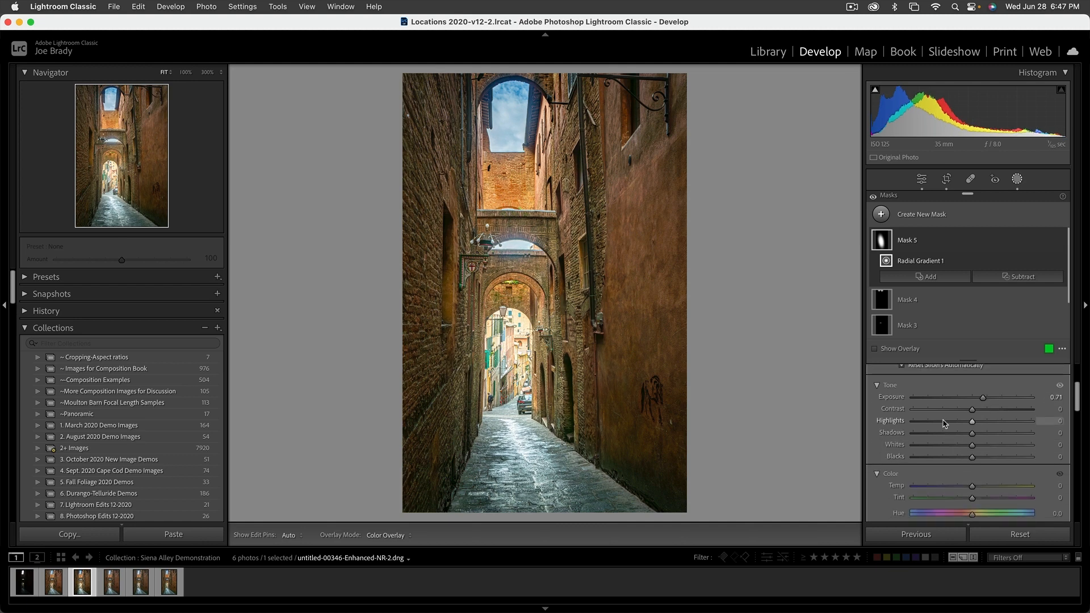
pyautogui.moveTo(972, 421); pyautogui.dragTo(949, 425)
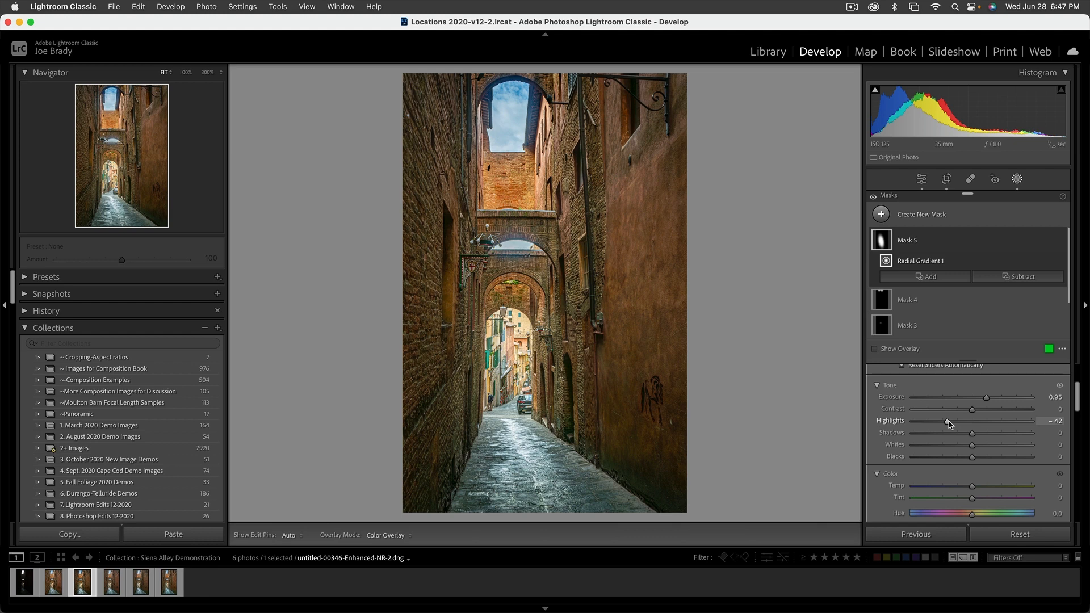
pyautogui.press('Return')
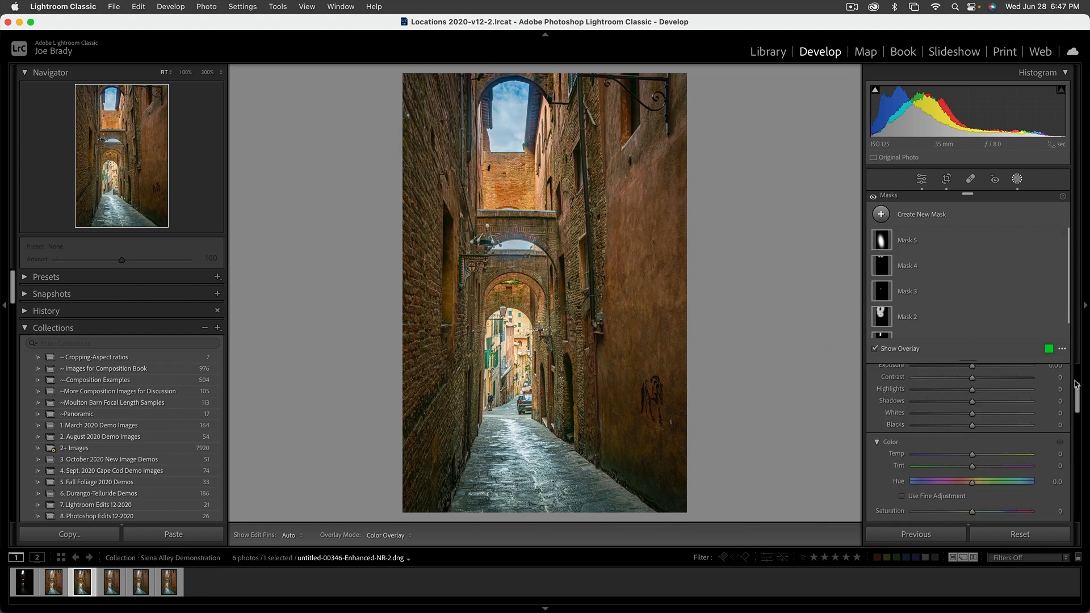
pyautogui.moveTo(1078, 388); pyautogui.dragTo(1078, 361)
pyautogui.hotkey('shift', 'w')
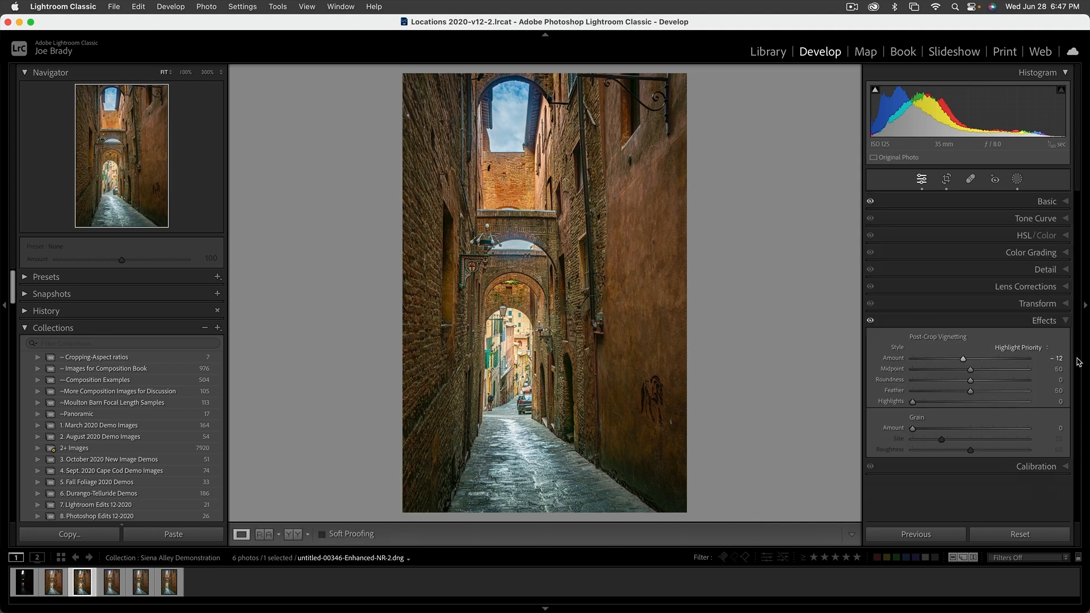
# Increase the global Saturation in Basic to +39.
pyautogui.click(1055, 199)
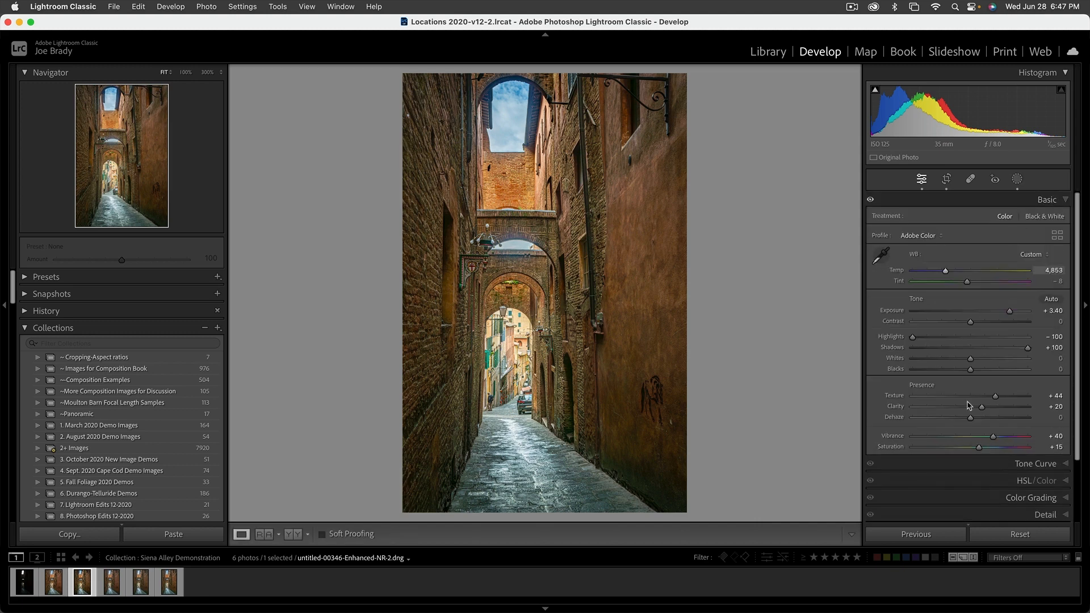
pyautogui.click(987, 447)
pyautogui.moveTo(988, 449); pyautogui.dragTo(992, 449)
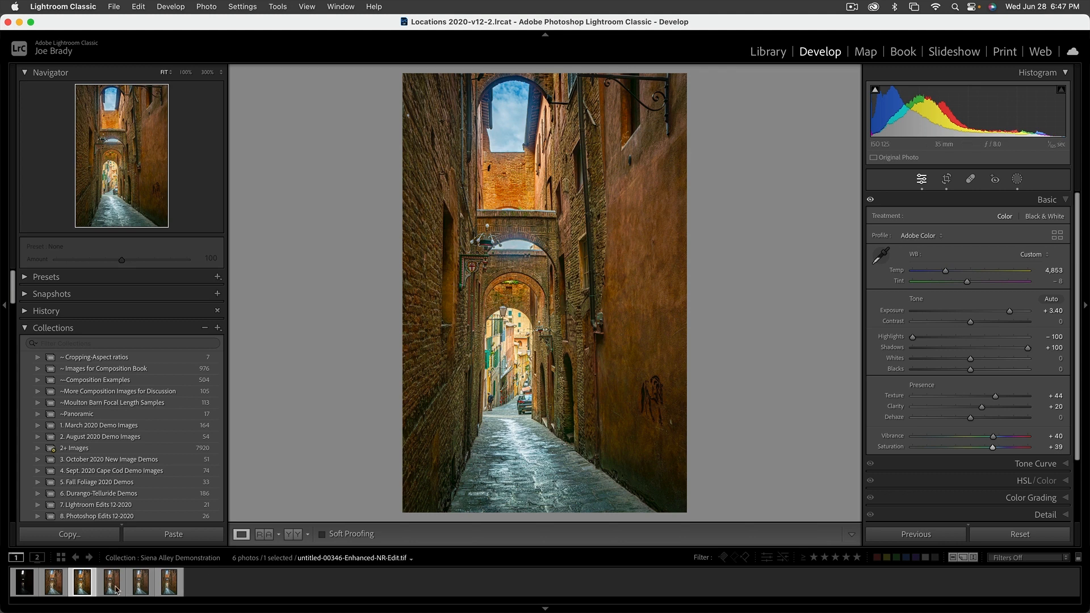
# Select the original unedited raw photo in the filmstrip and view it full screen for comparison.
pyautogui.keyDown('super'); pyautogui.click(26, 588); pyautogui.keyUp('super')
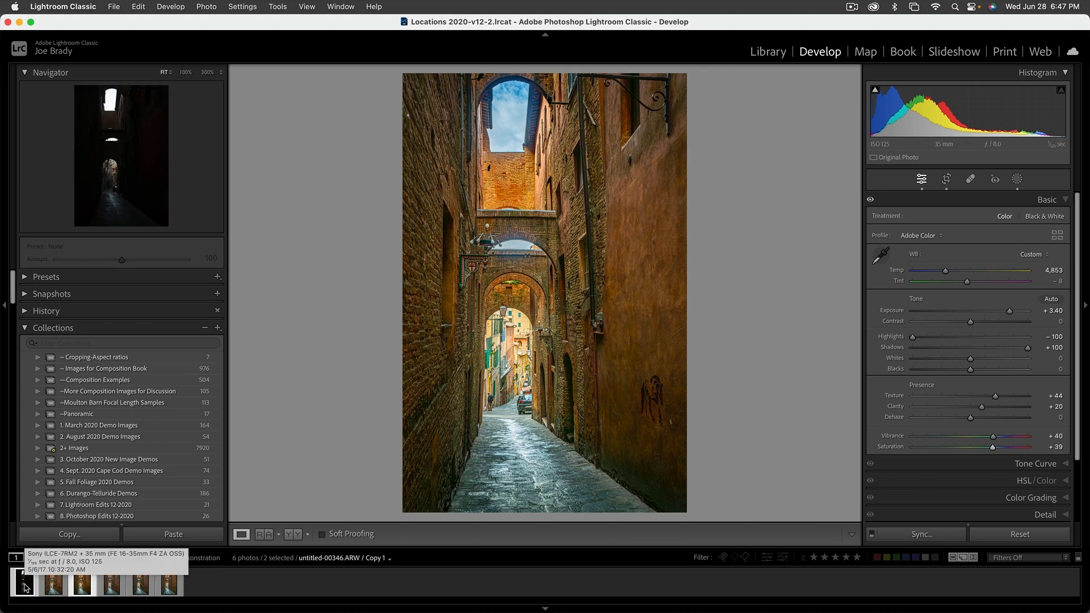
pyautogui.click(25, 588)
pyautogui.press('f')
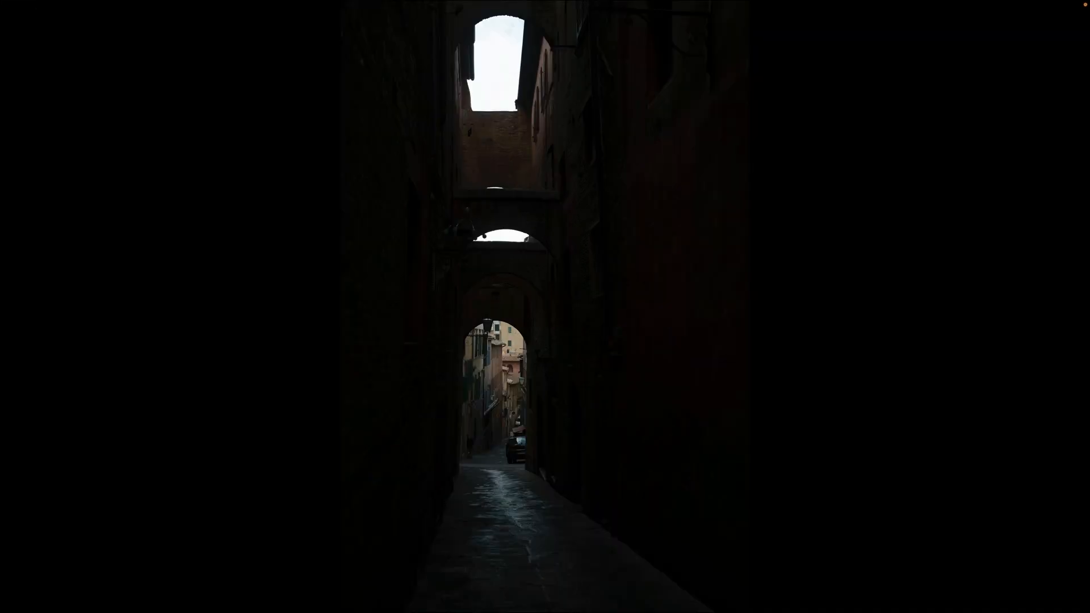